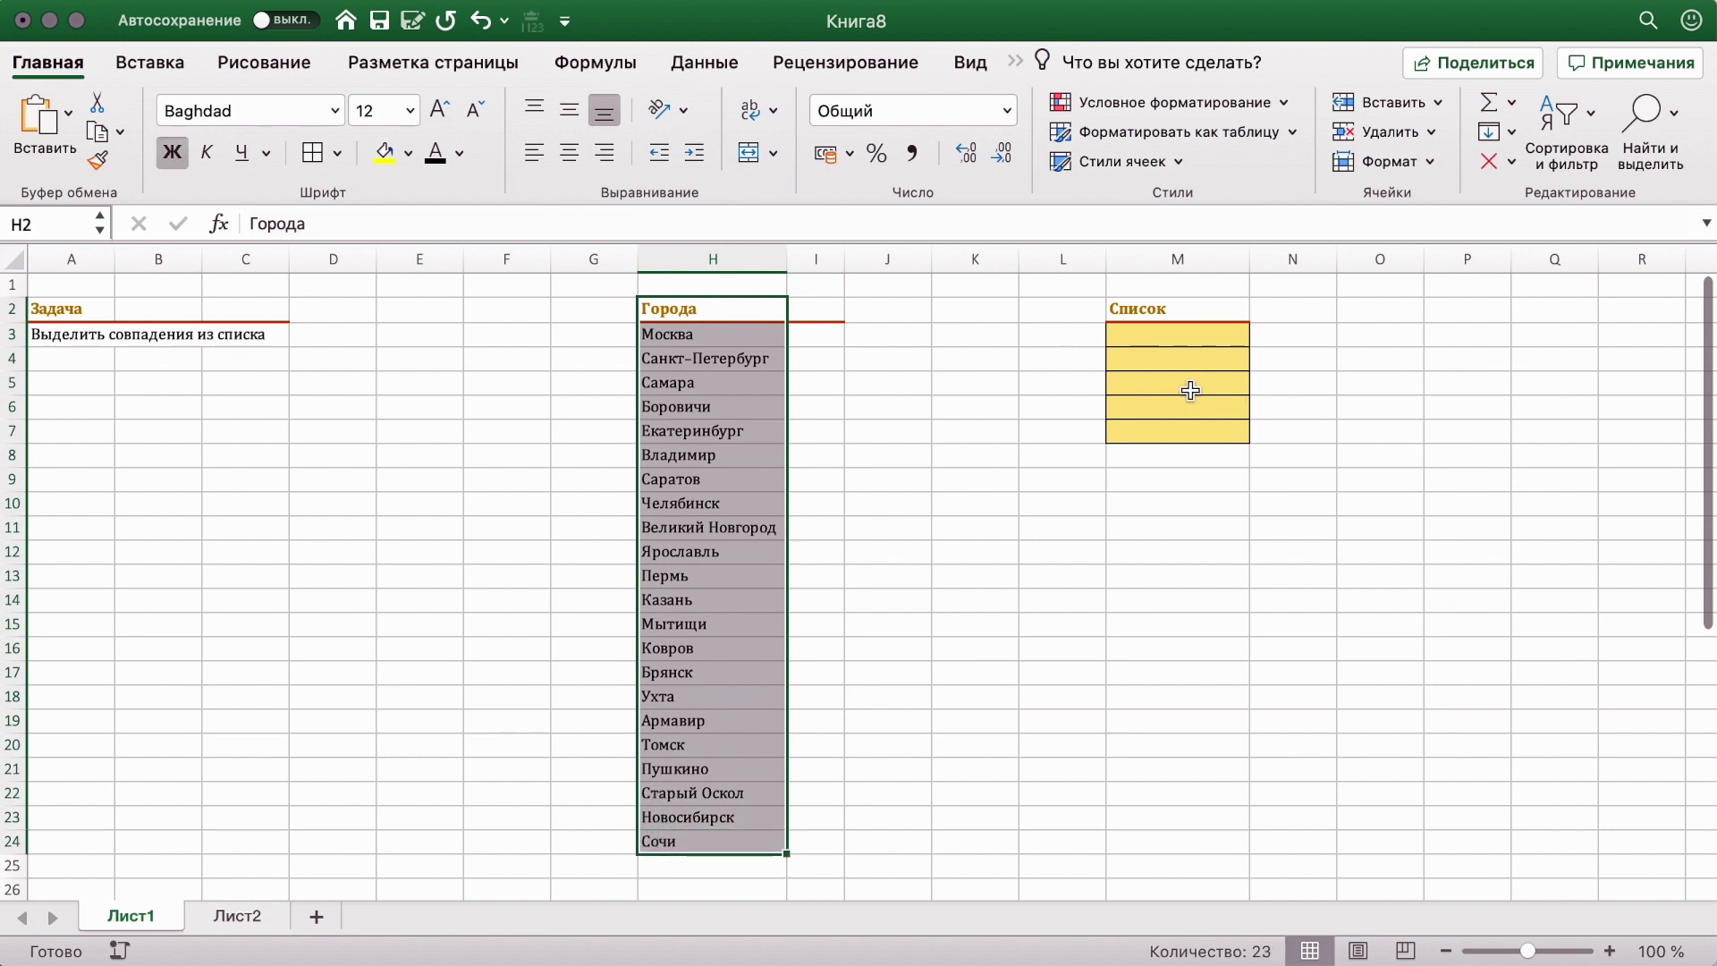
Step: Enter Адлер in cell M3, the first row of the Список range
drag(1207, 338, 1201, 428)
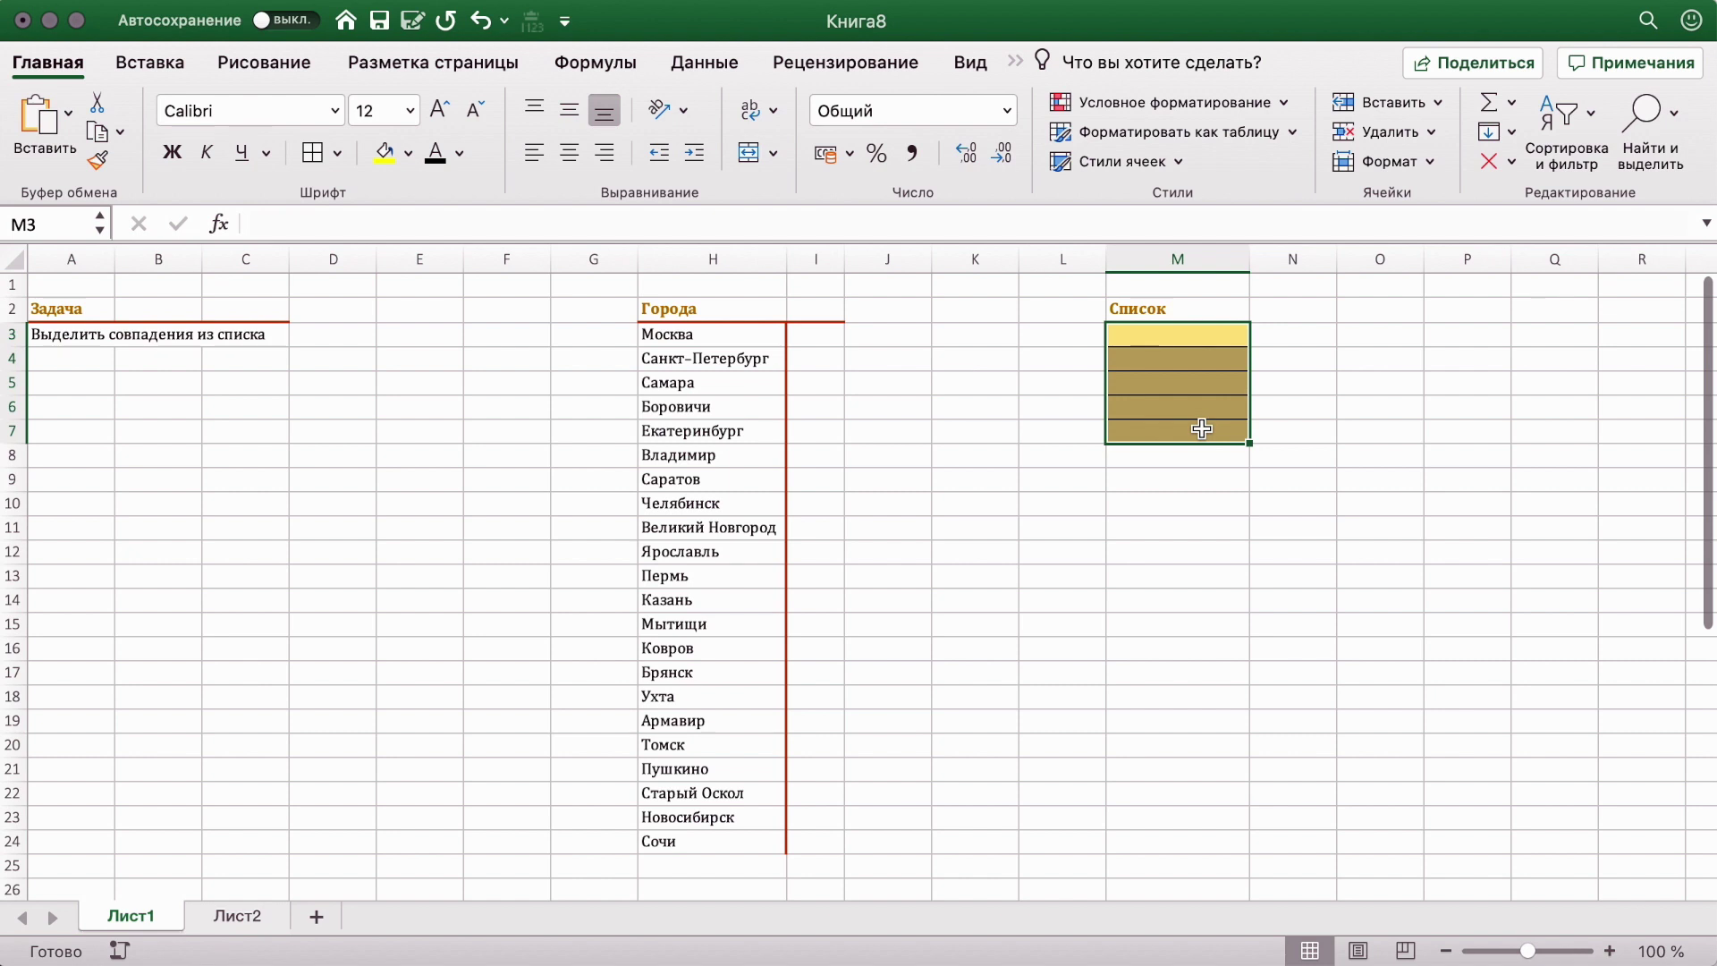
click(1237, 509)
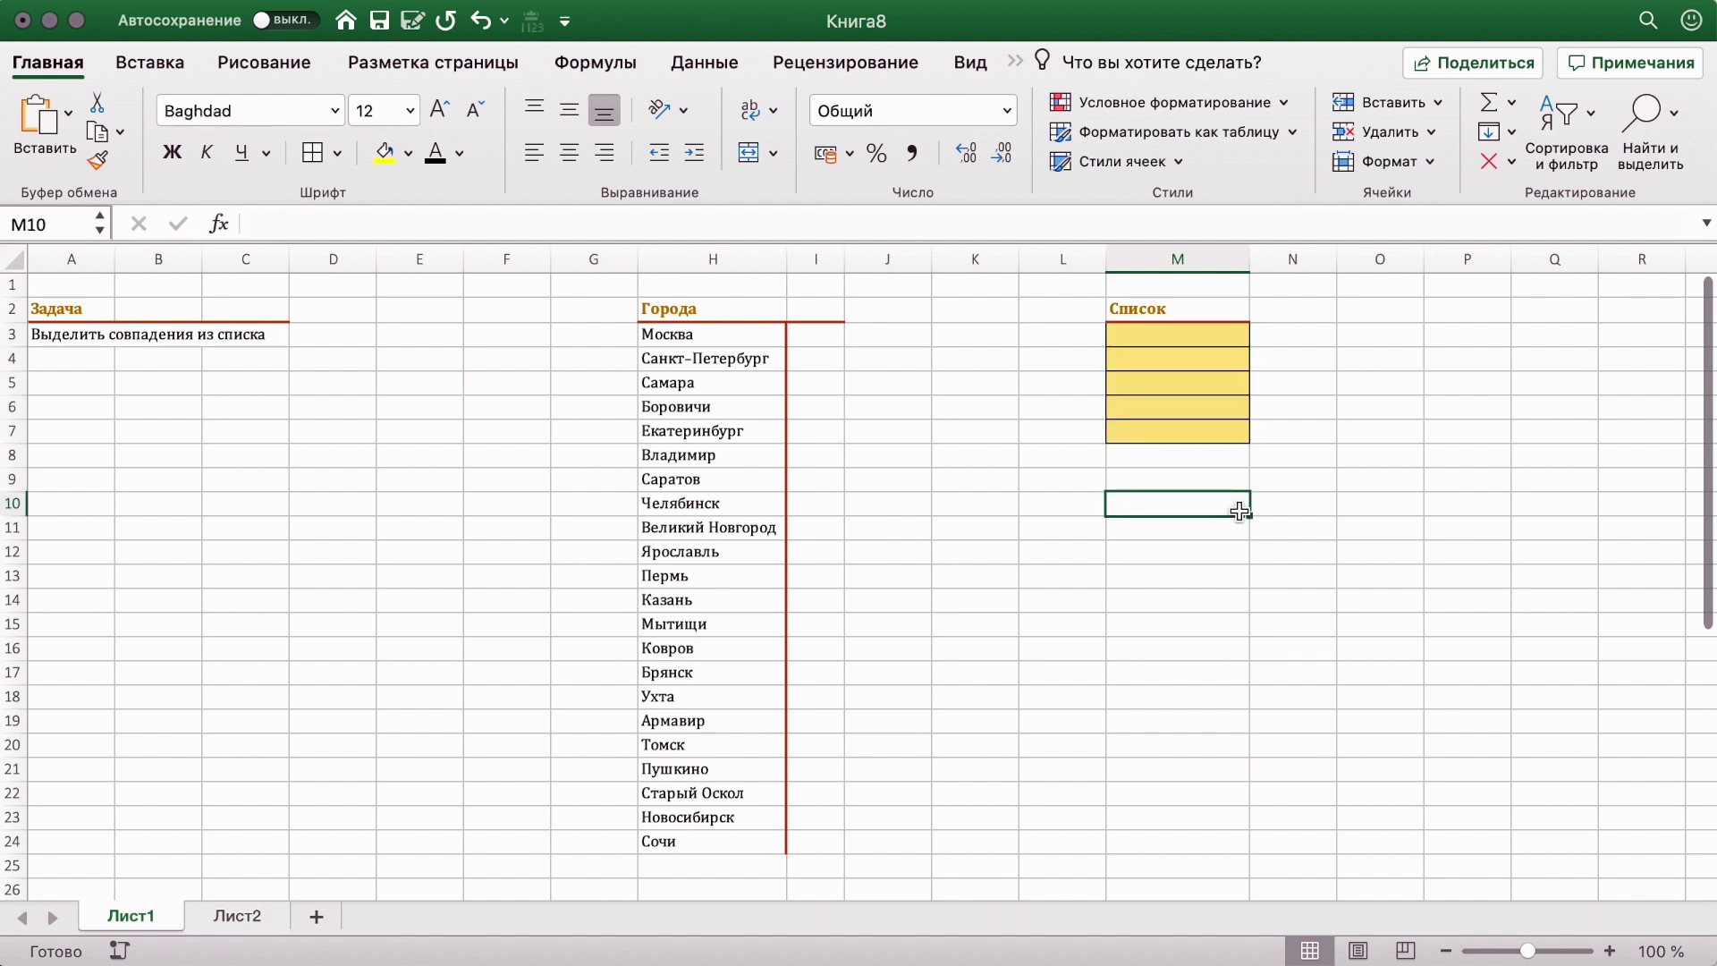
click(1220, 342)
text(Адлер)
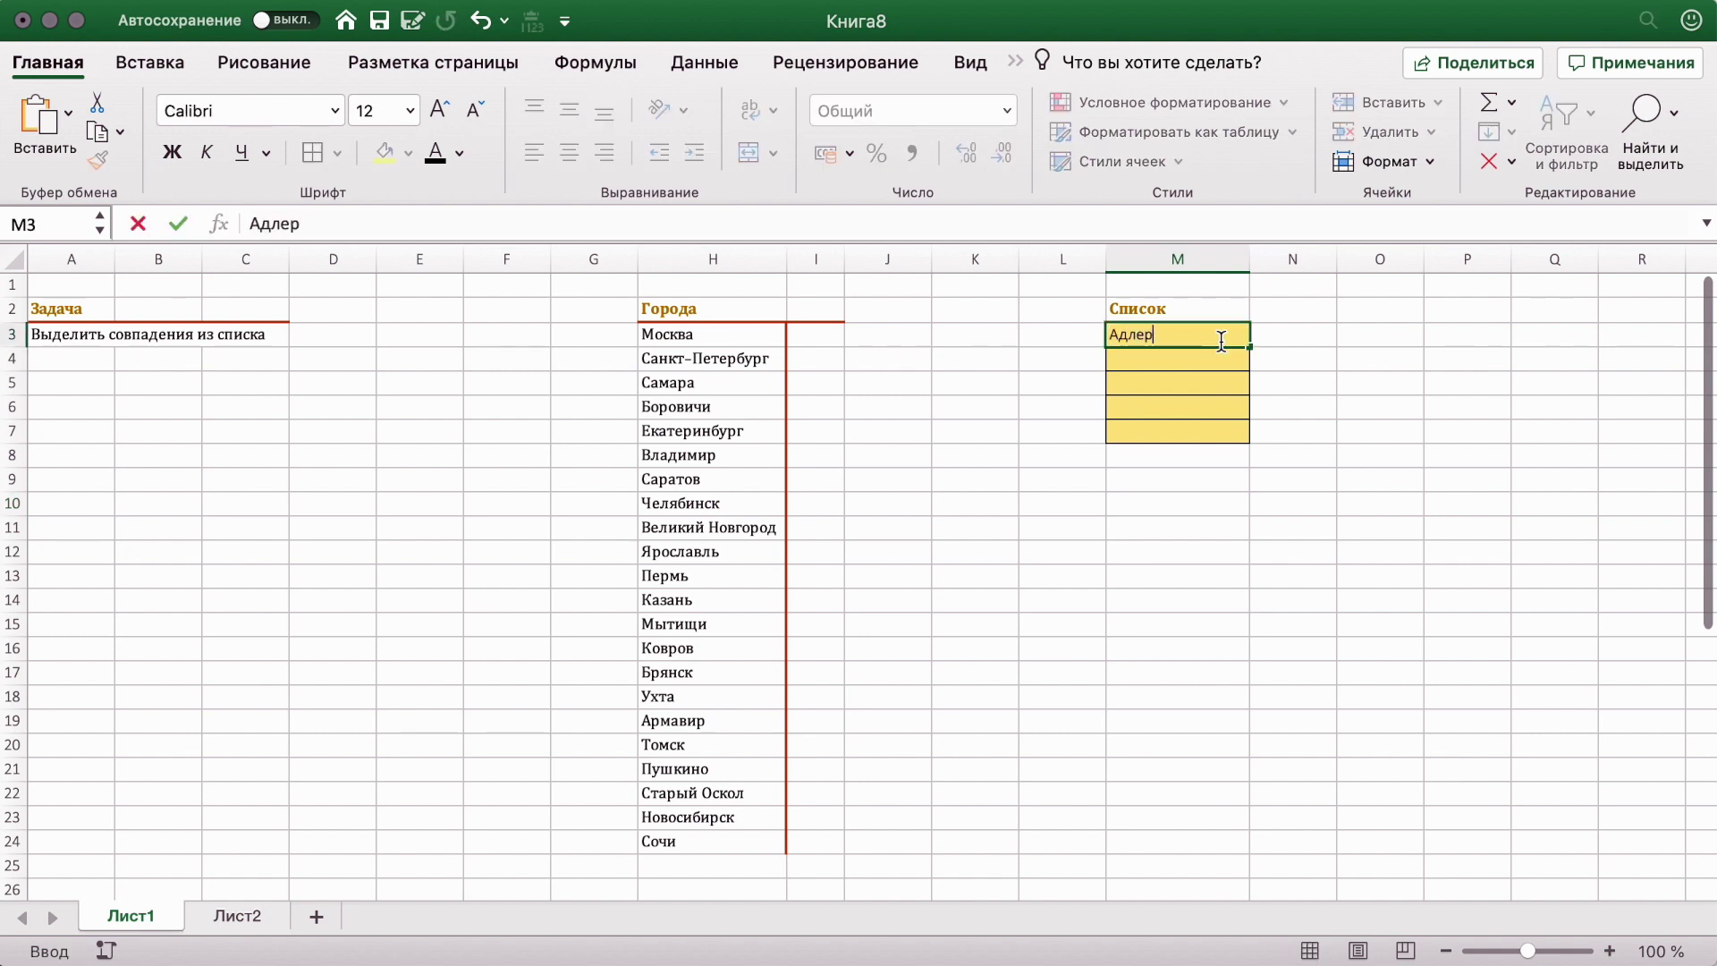
key(Return)
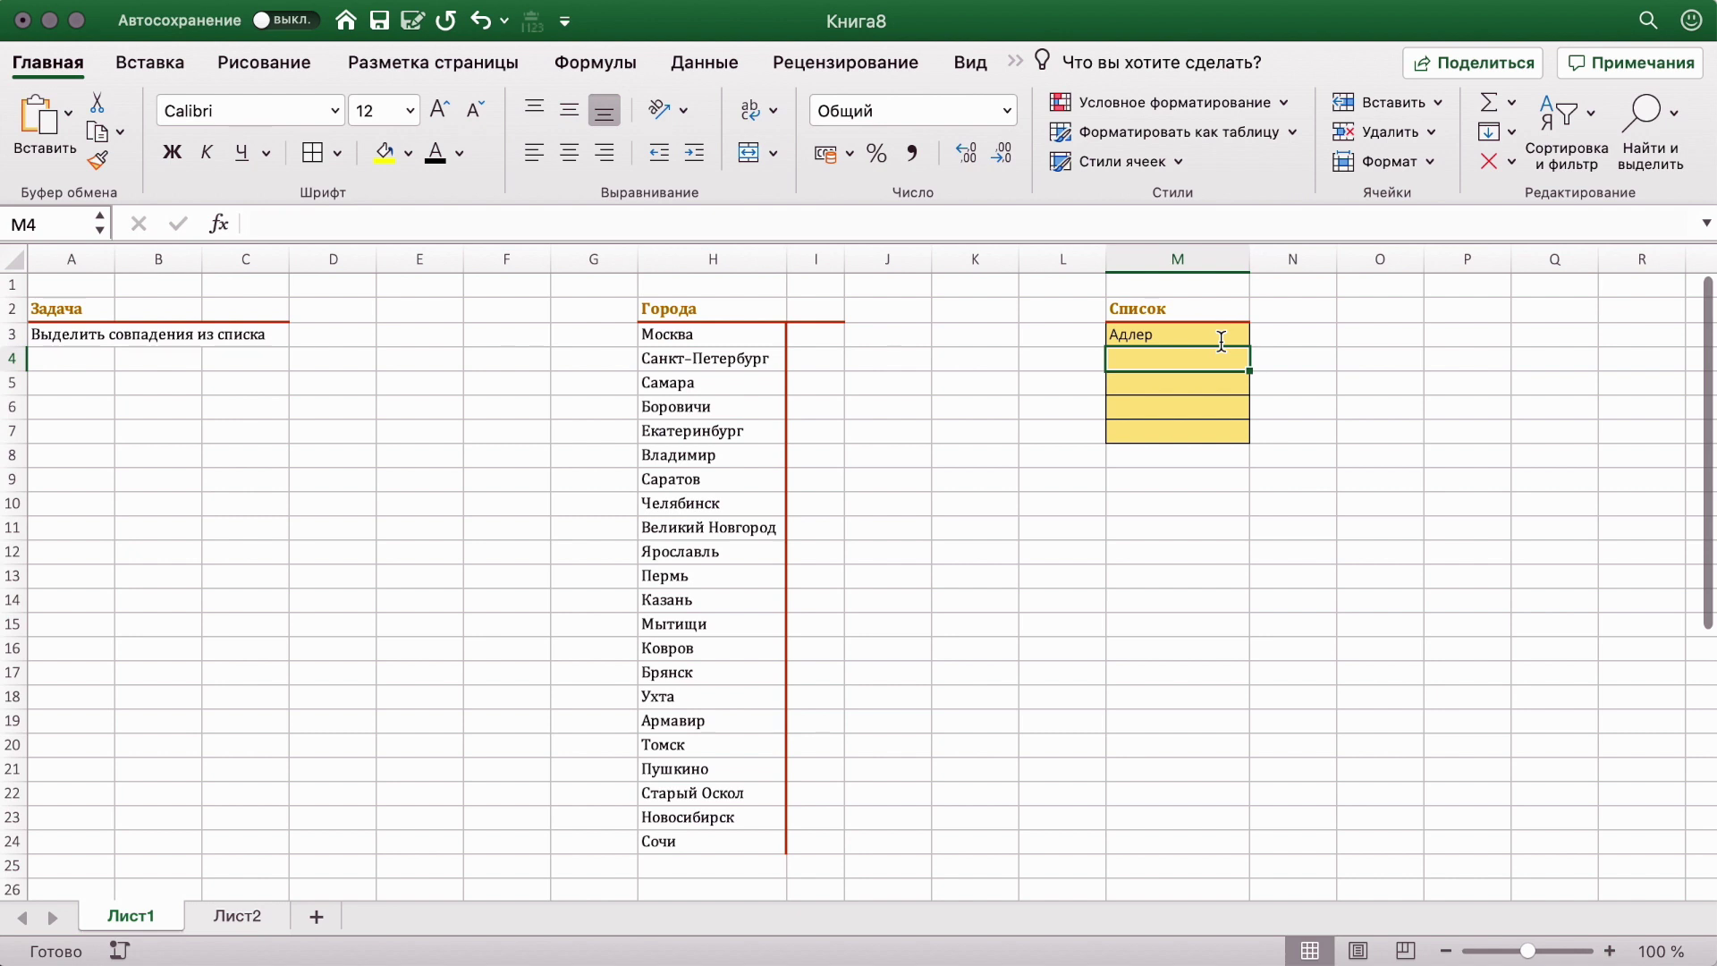
Step: Enter Москва in cell M4 of the Список range
drag(713, 333, 703, 821)
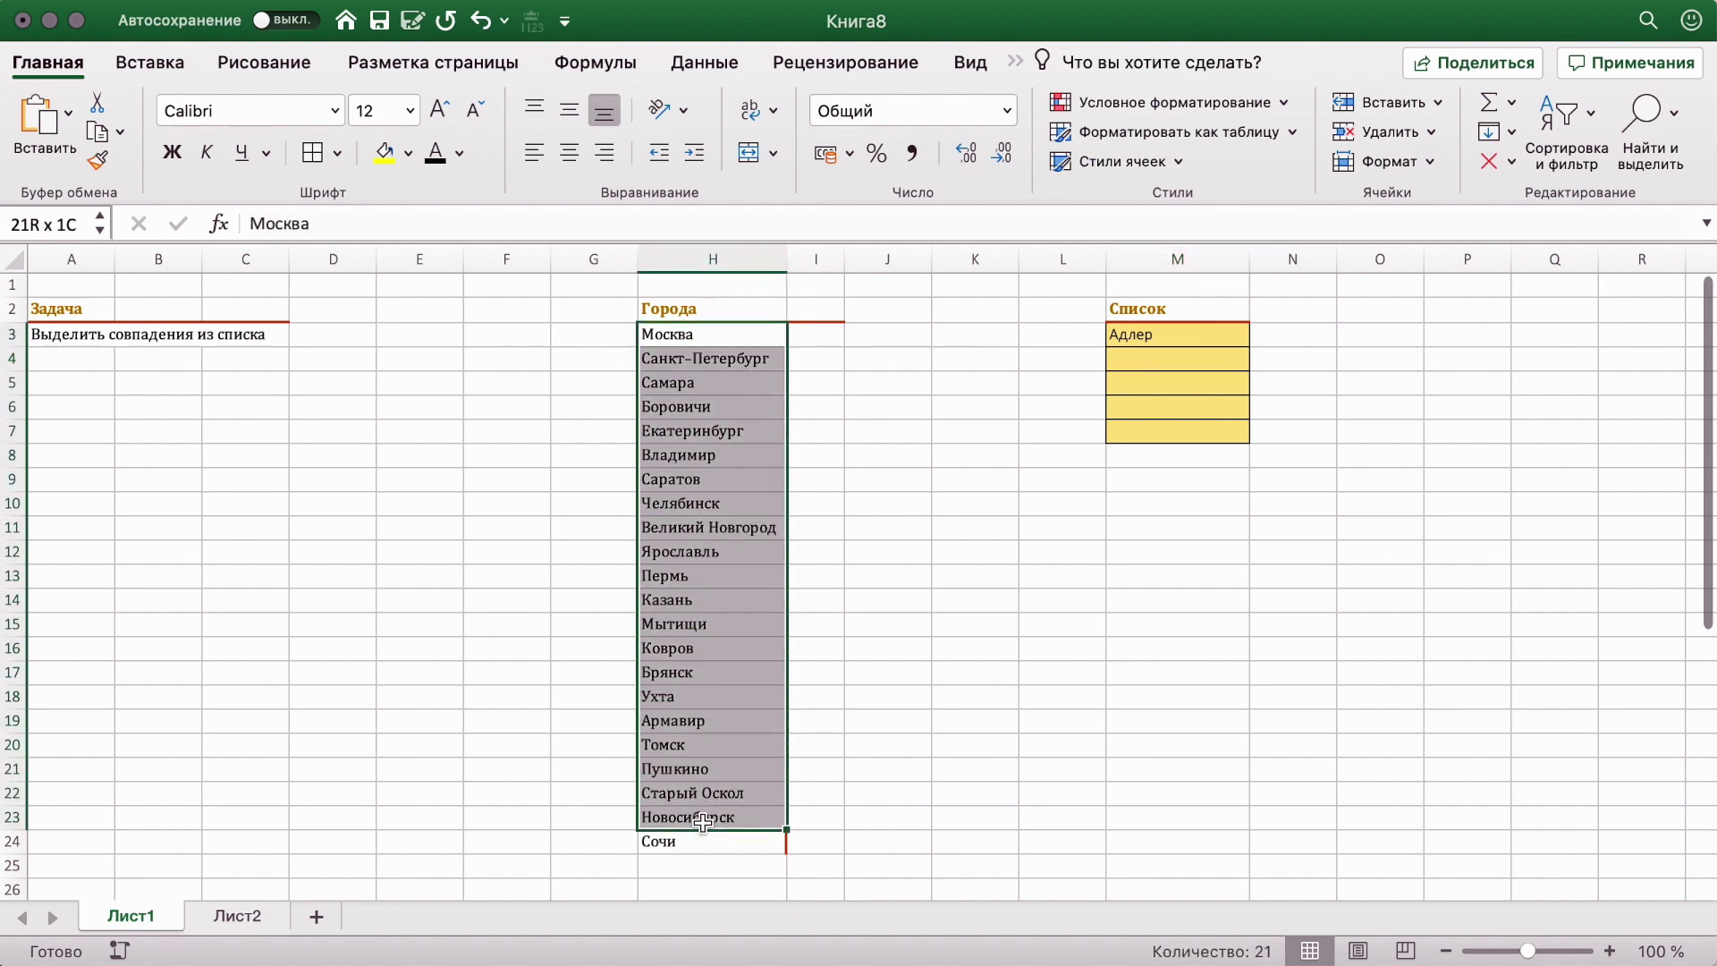
click(1030, 816)
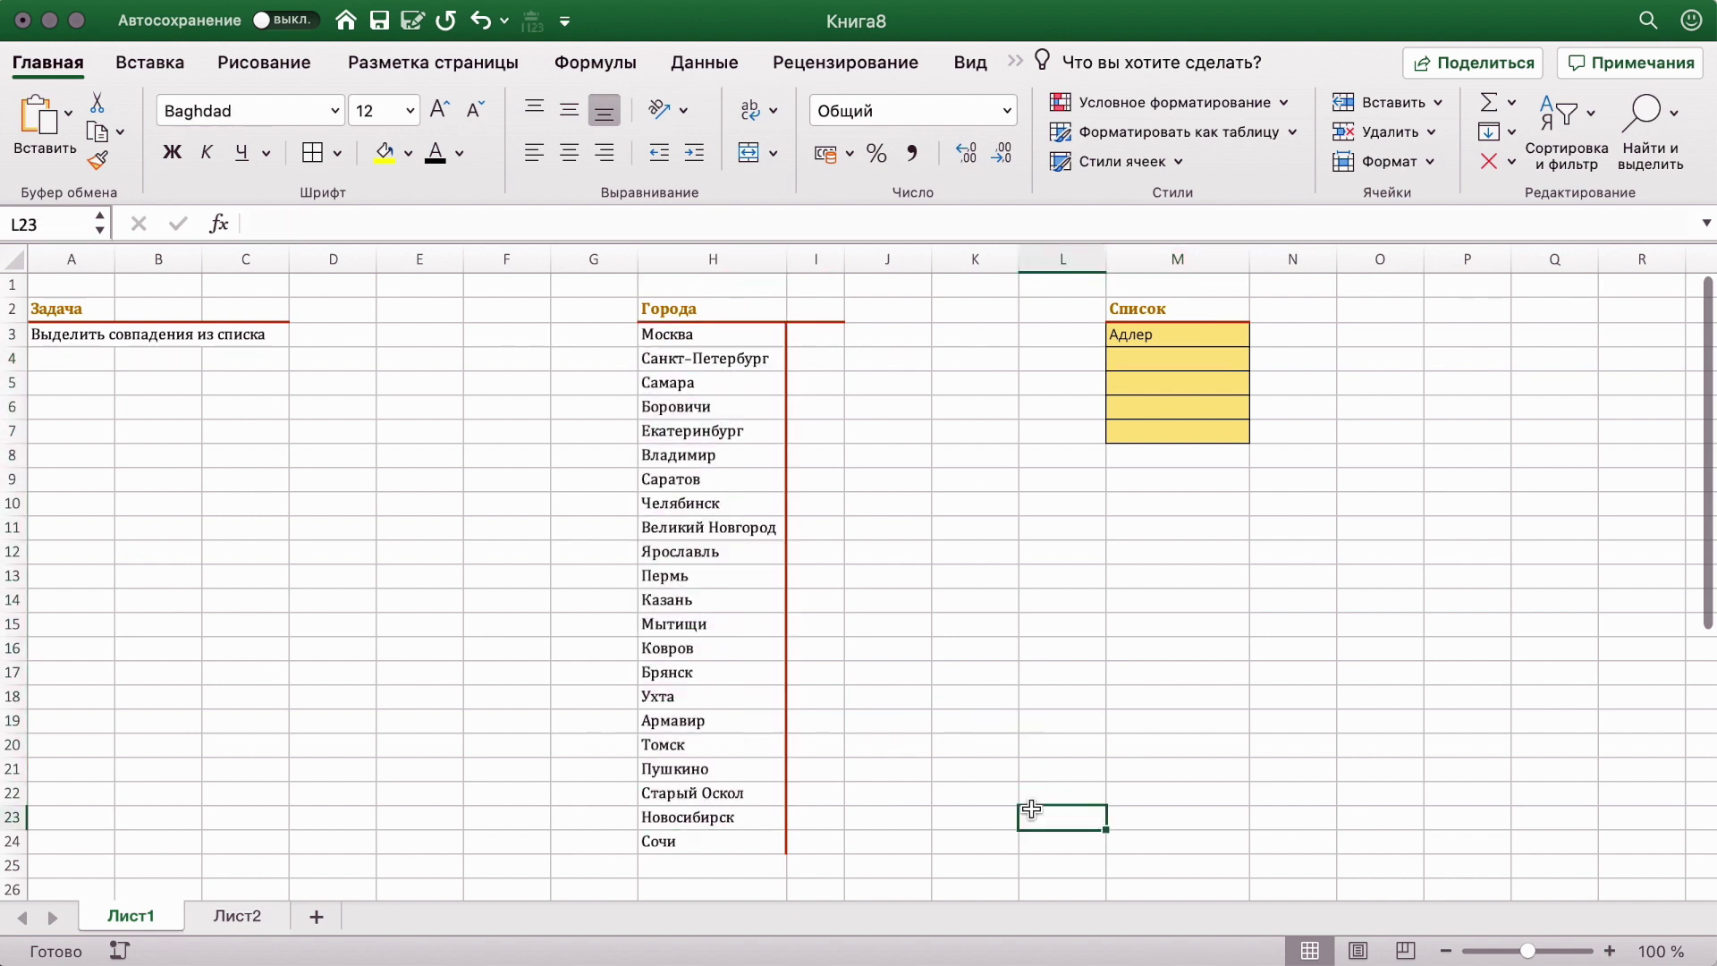
click(1150, 357)
text(Москва)
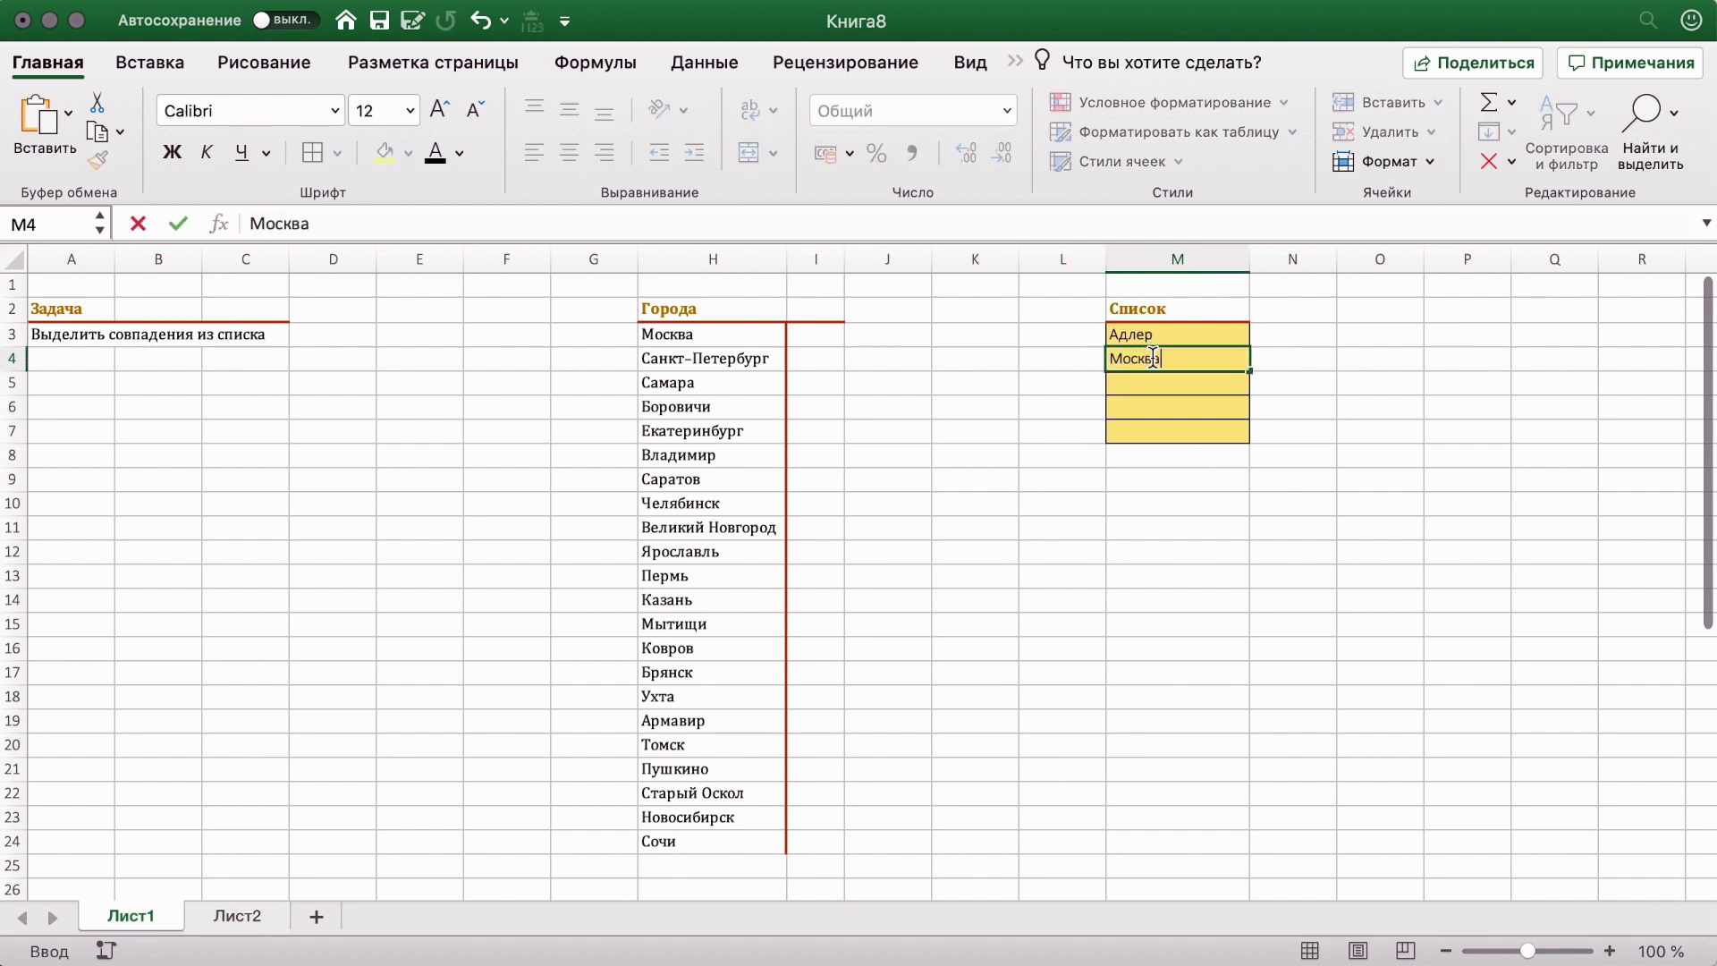
key(Return)
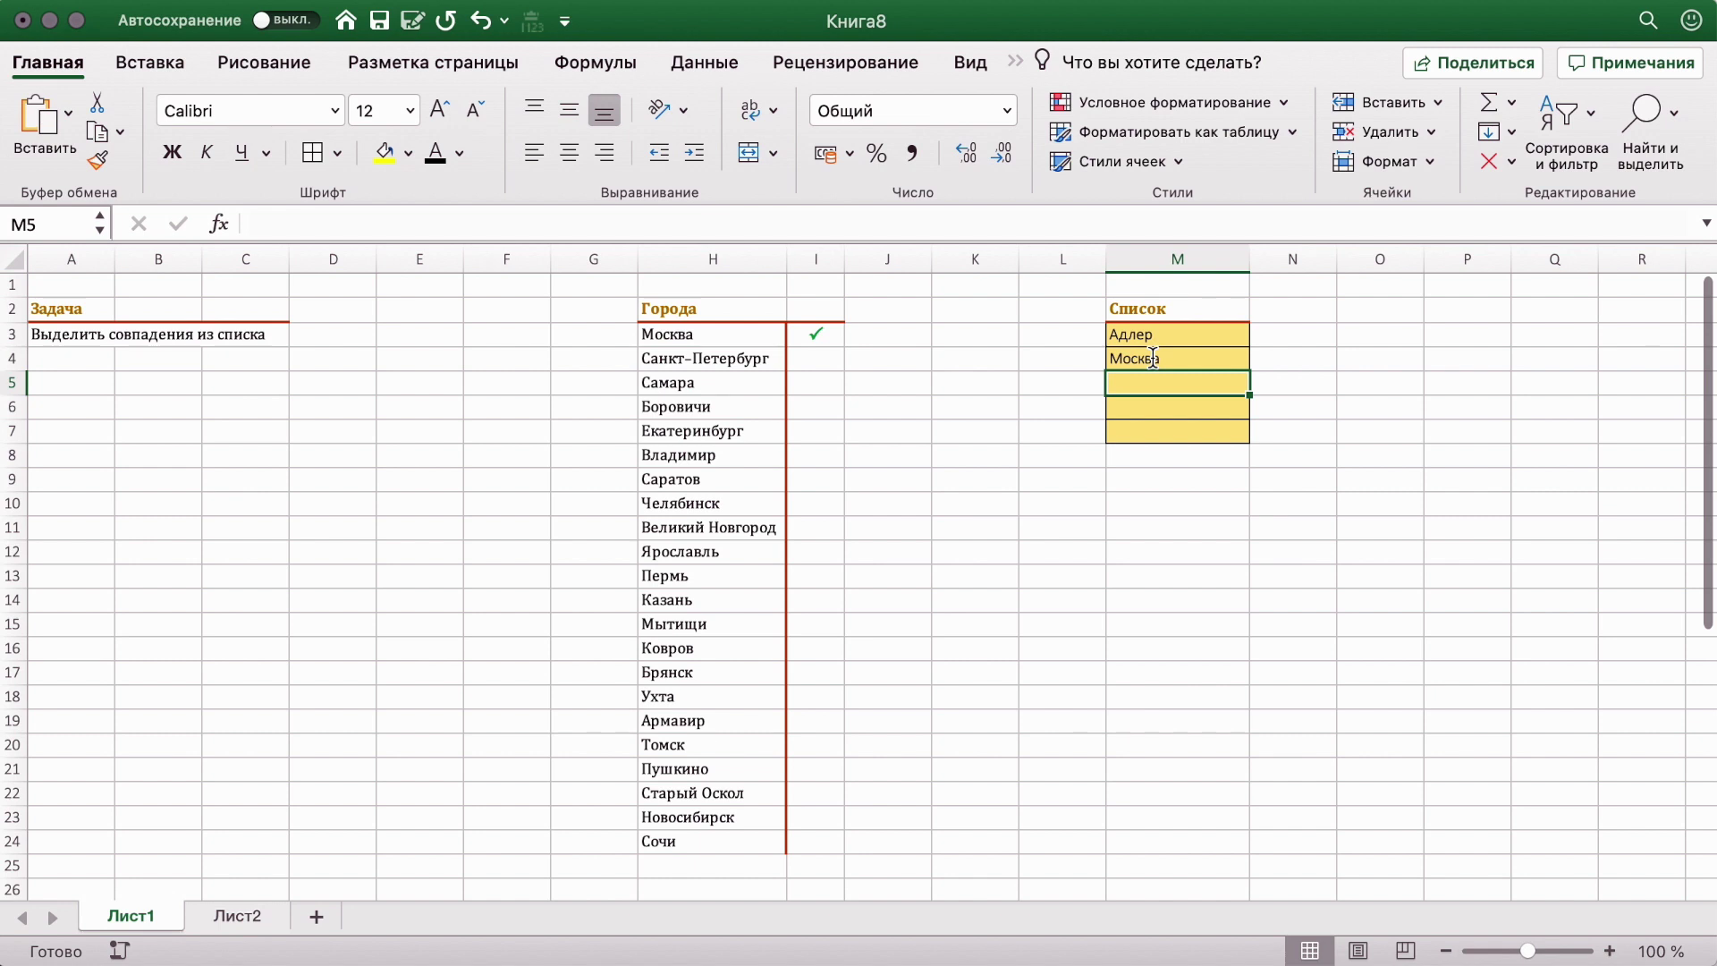
Step: Check the formula in I3 and enter Владимир in cell M5 of the Список range
click(815, 334)
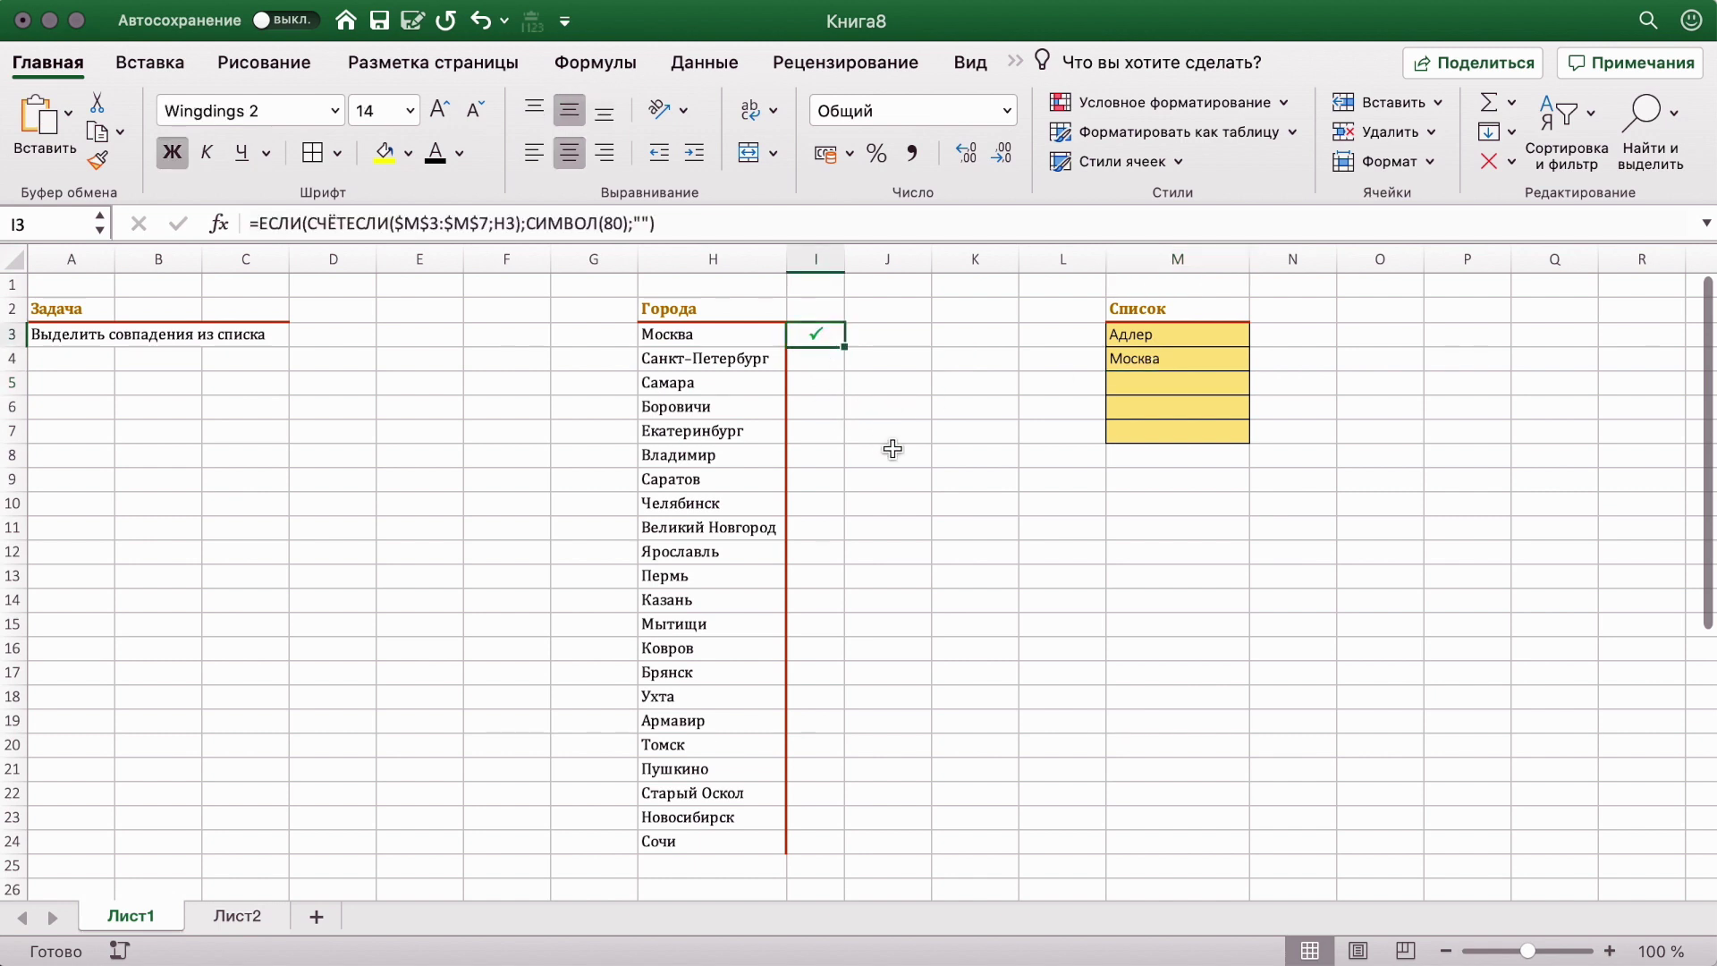
click(1138, 381)
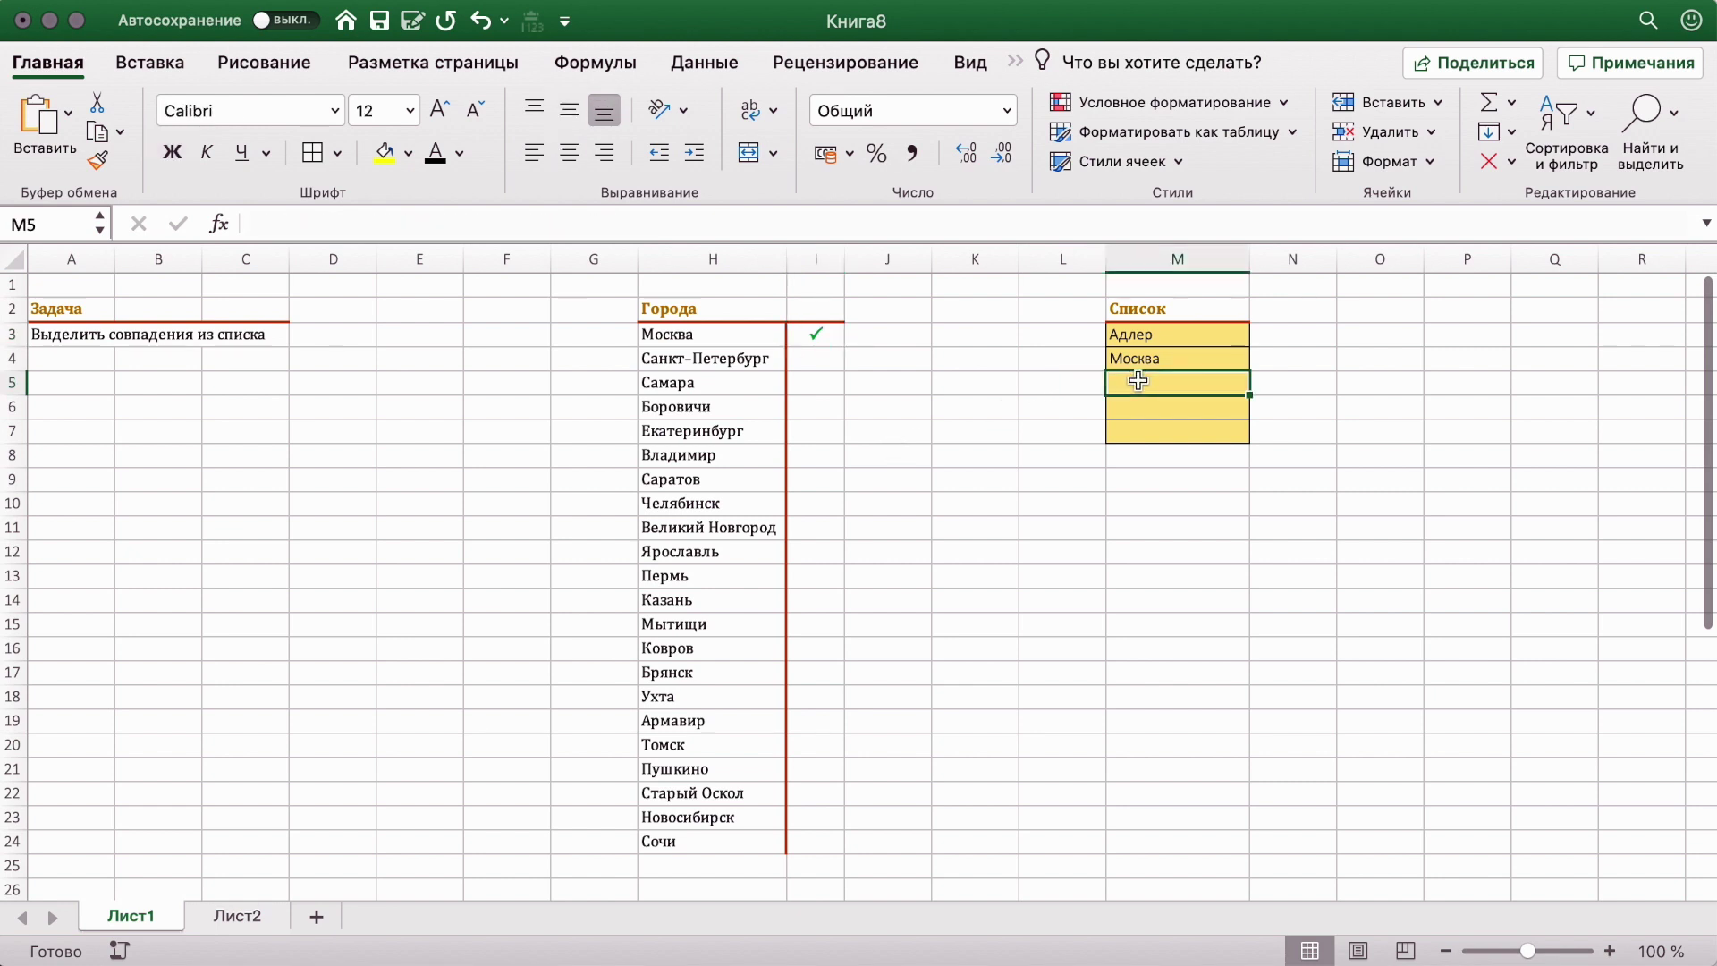
text(Влад)
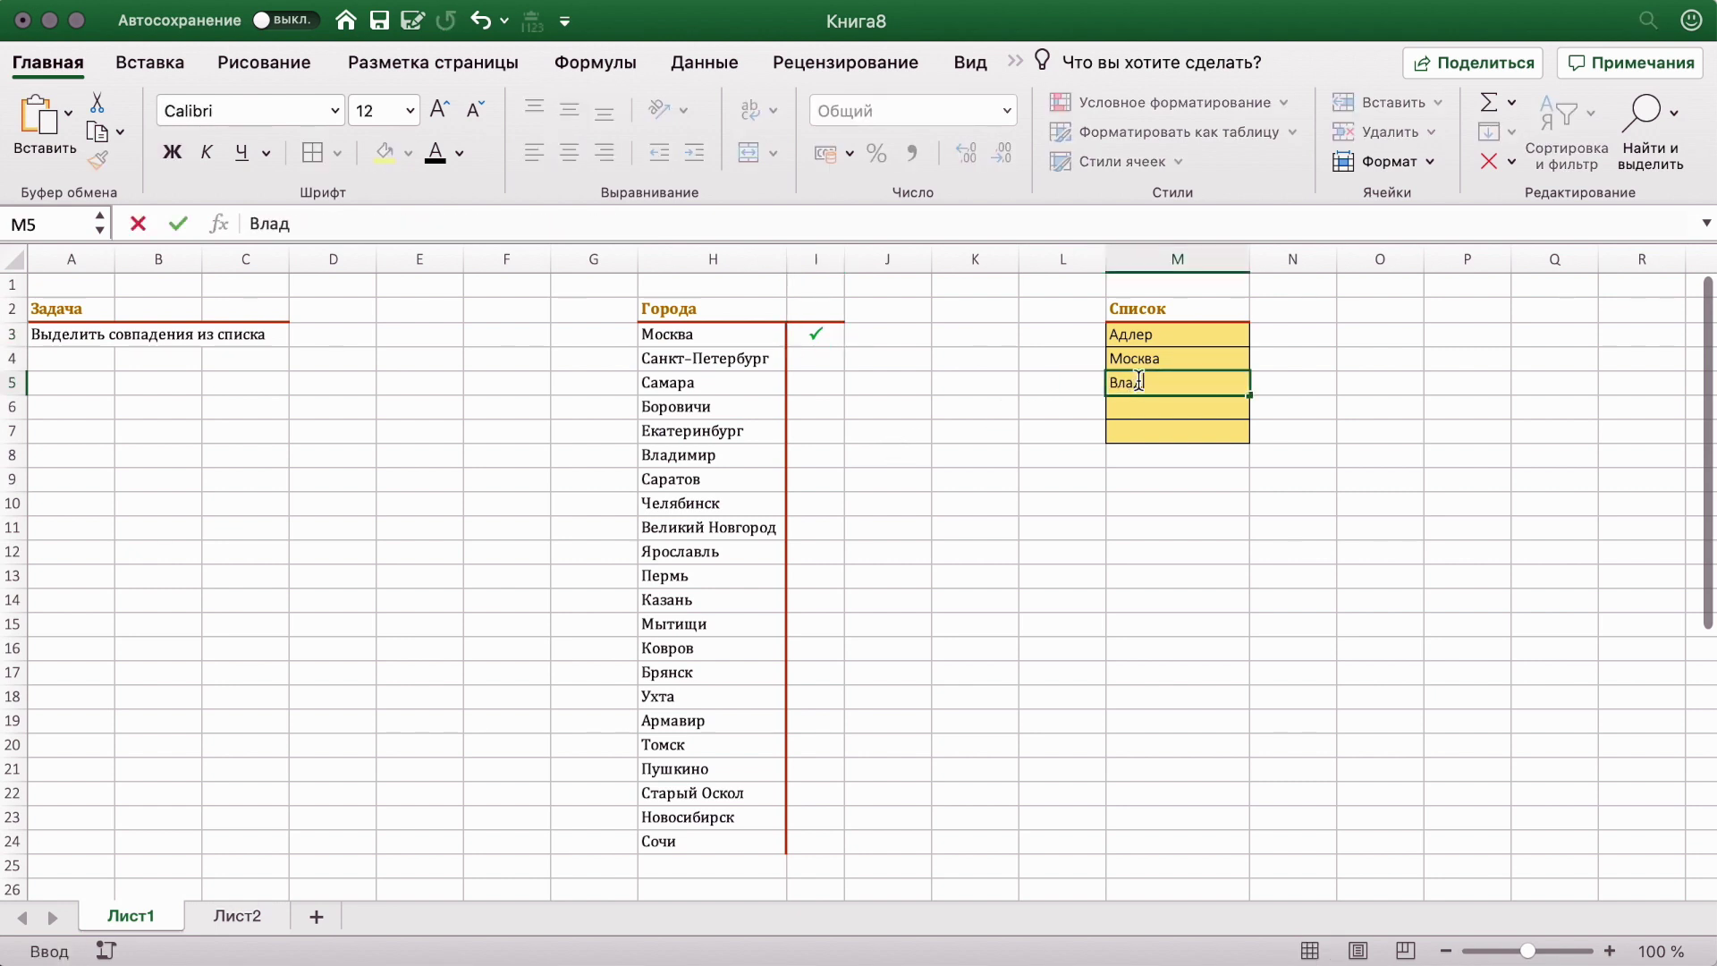
text(имир)
key(Return)
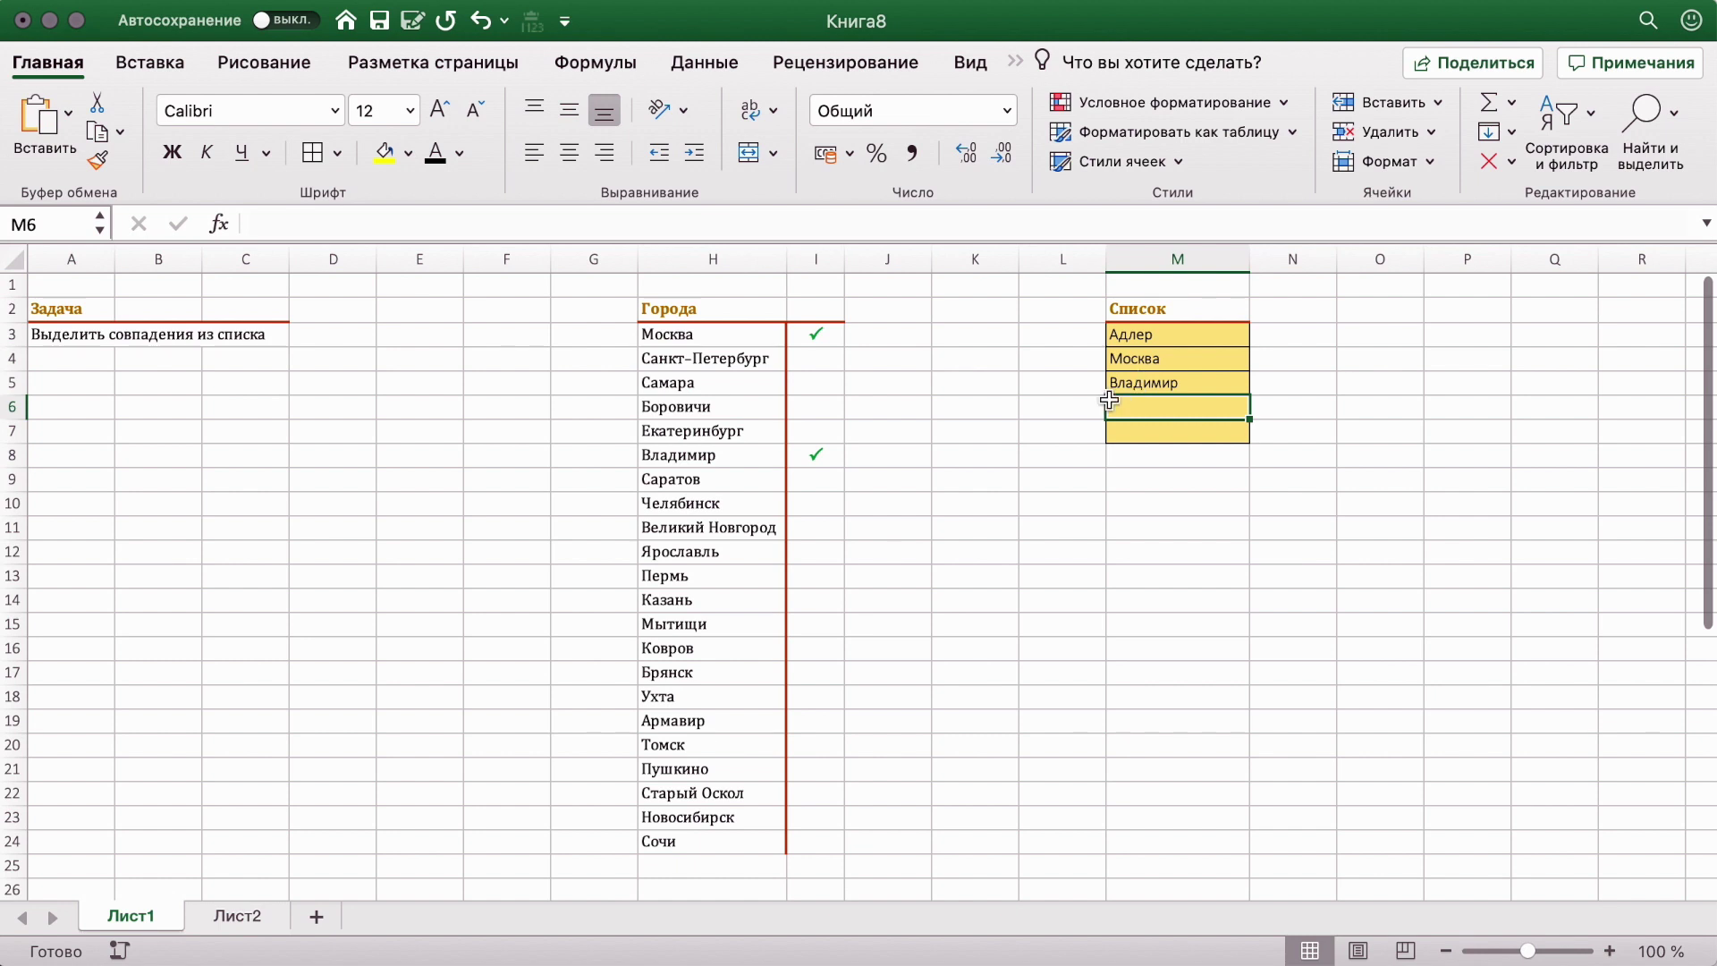
Step: Start an ЕСЛИ formula in J3 whose logical test is СЧЁТЕСЛИ($M$3:$M$7;H3), with the list range as an absolute reference
click(905, 337)
text(=eсл)
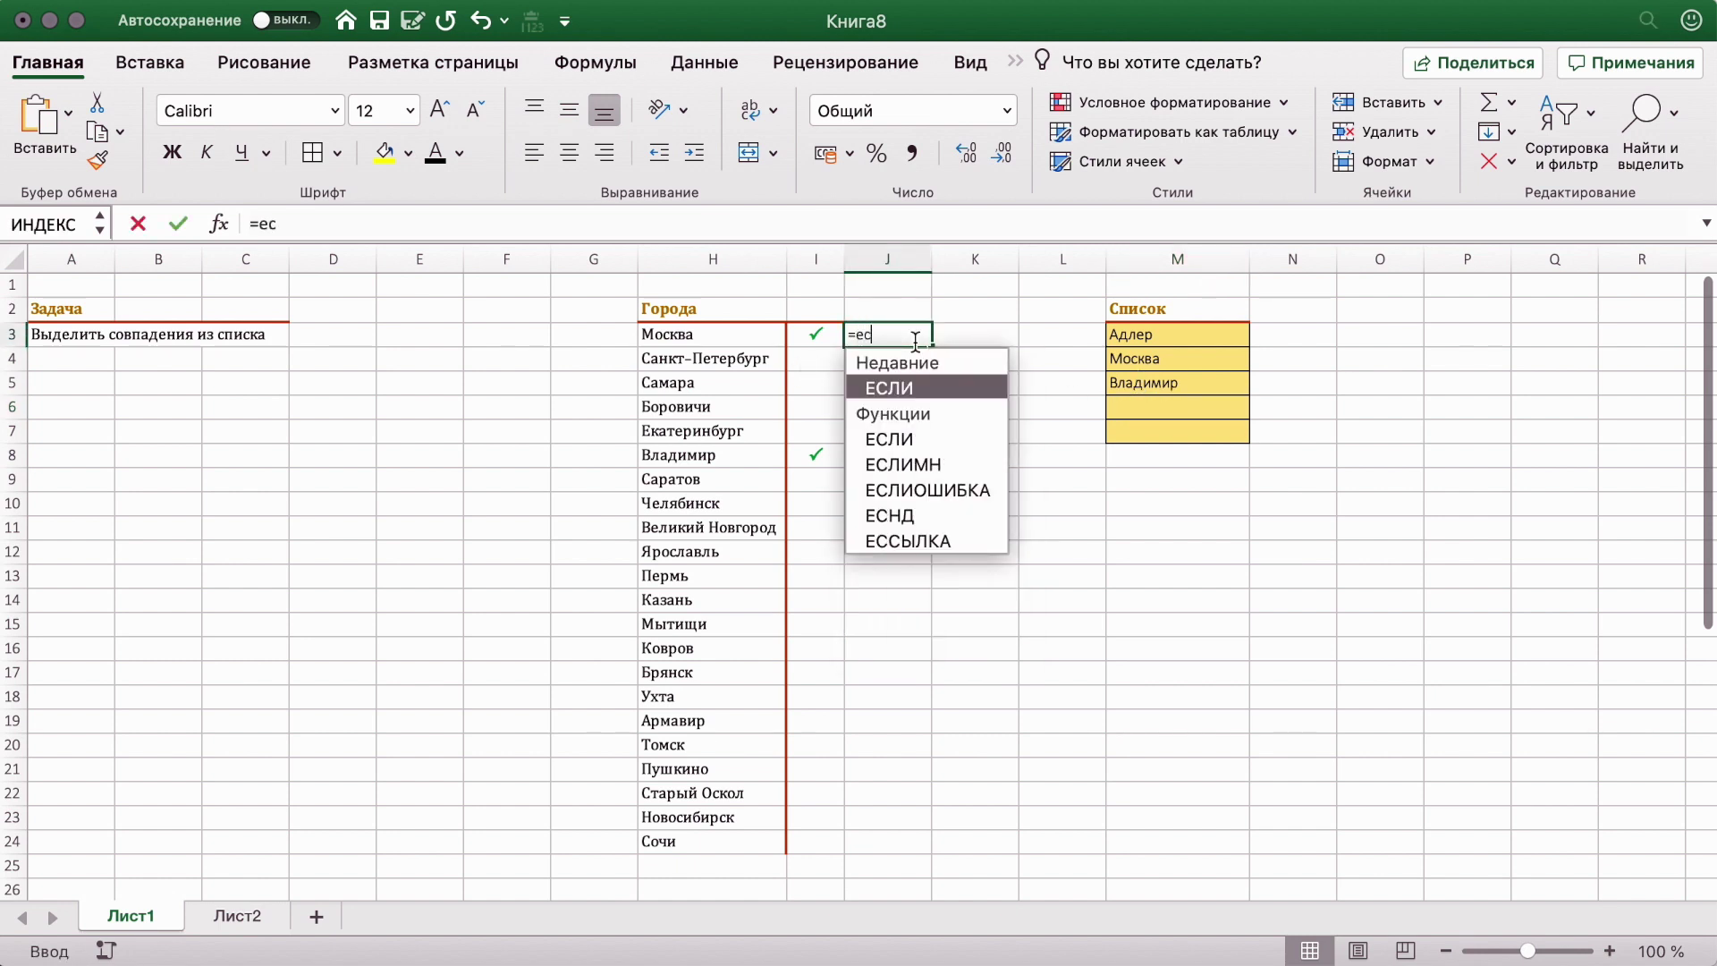
key(Tab)
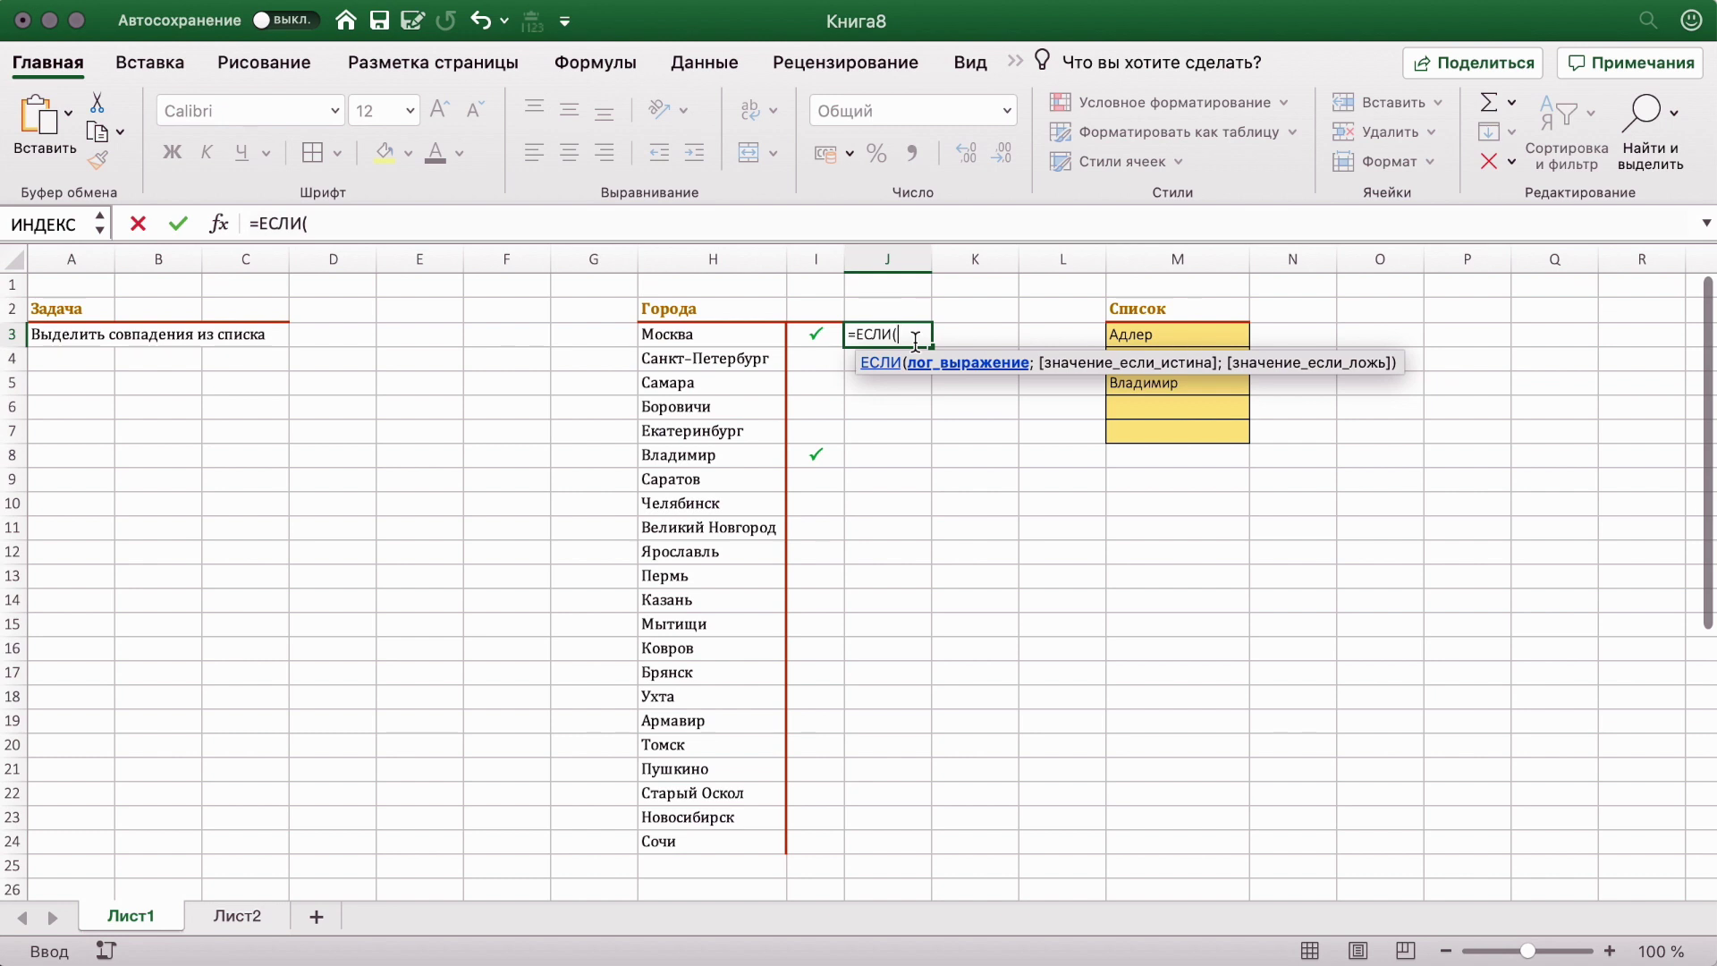
text(счё)
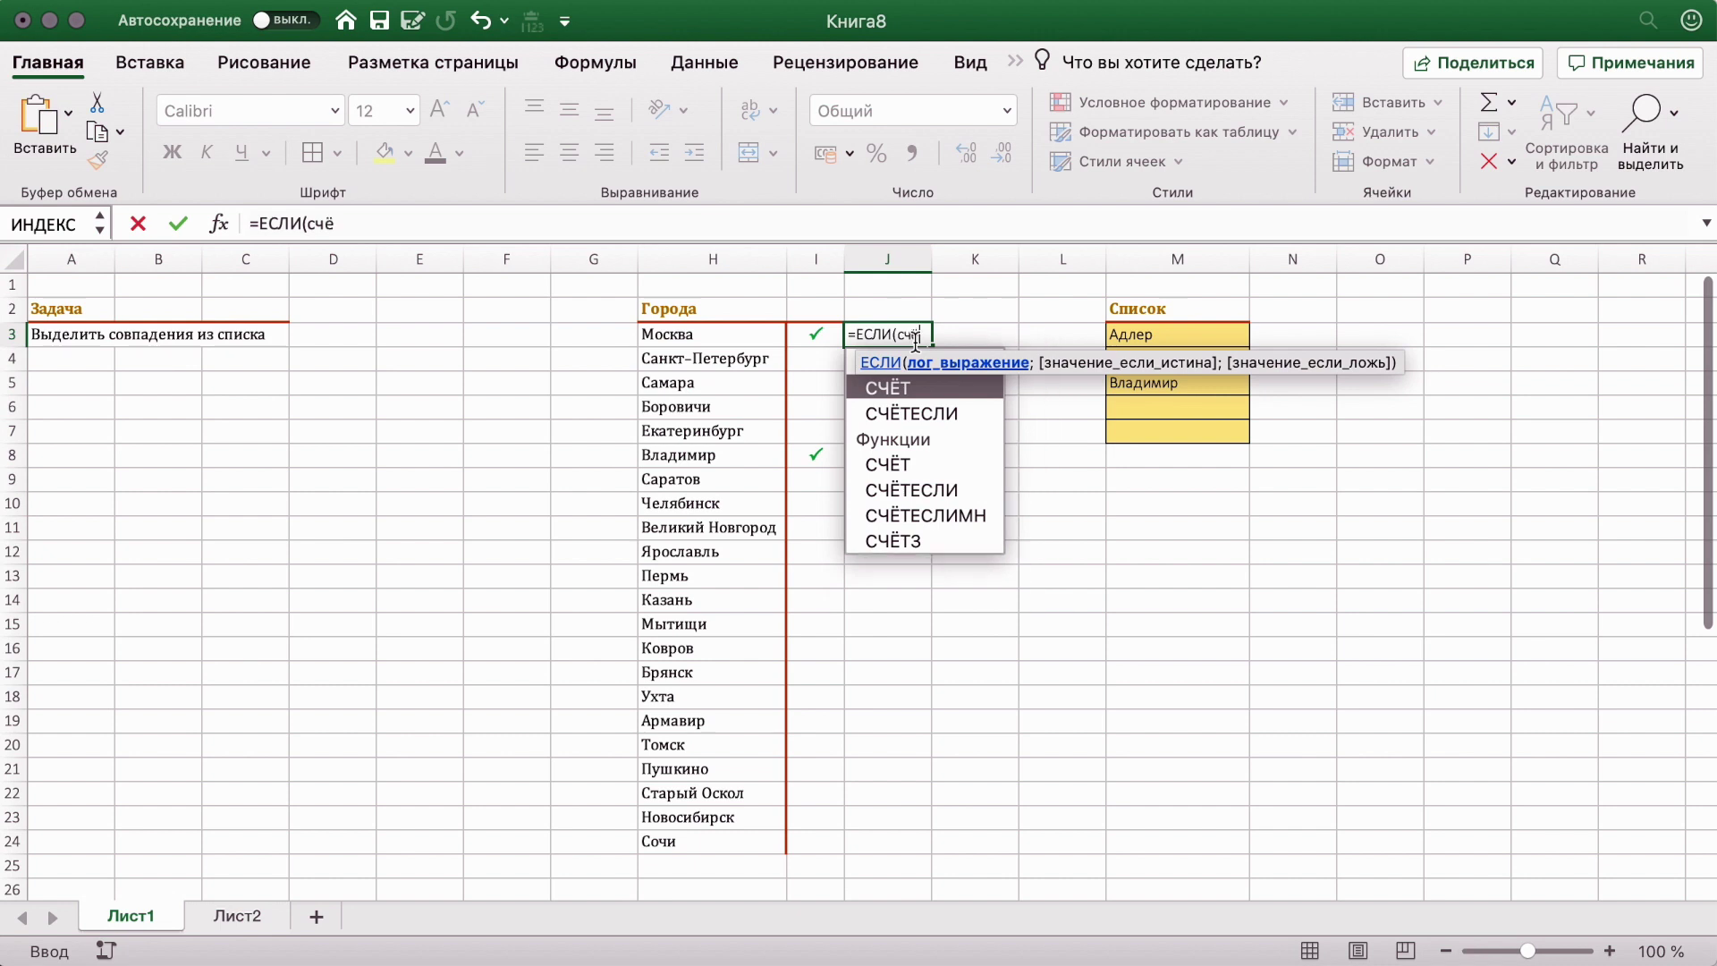
key(Down)
key(Tab)
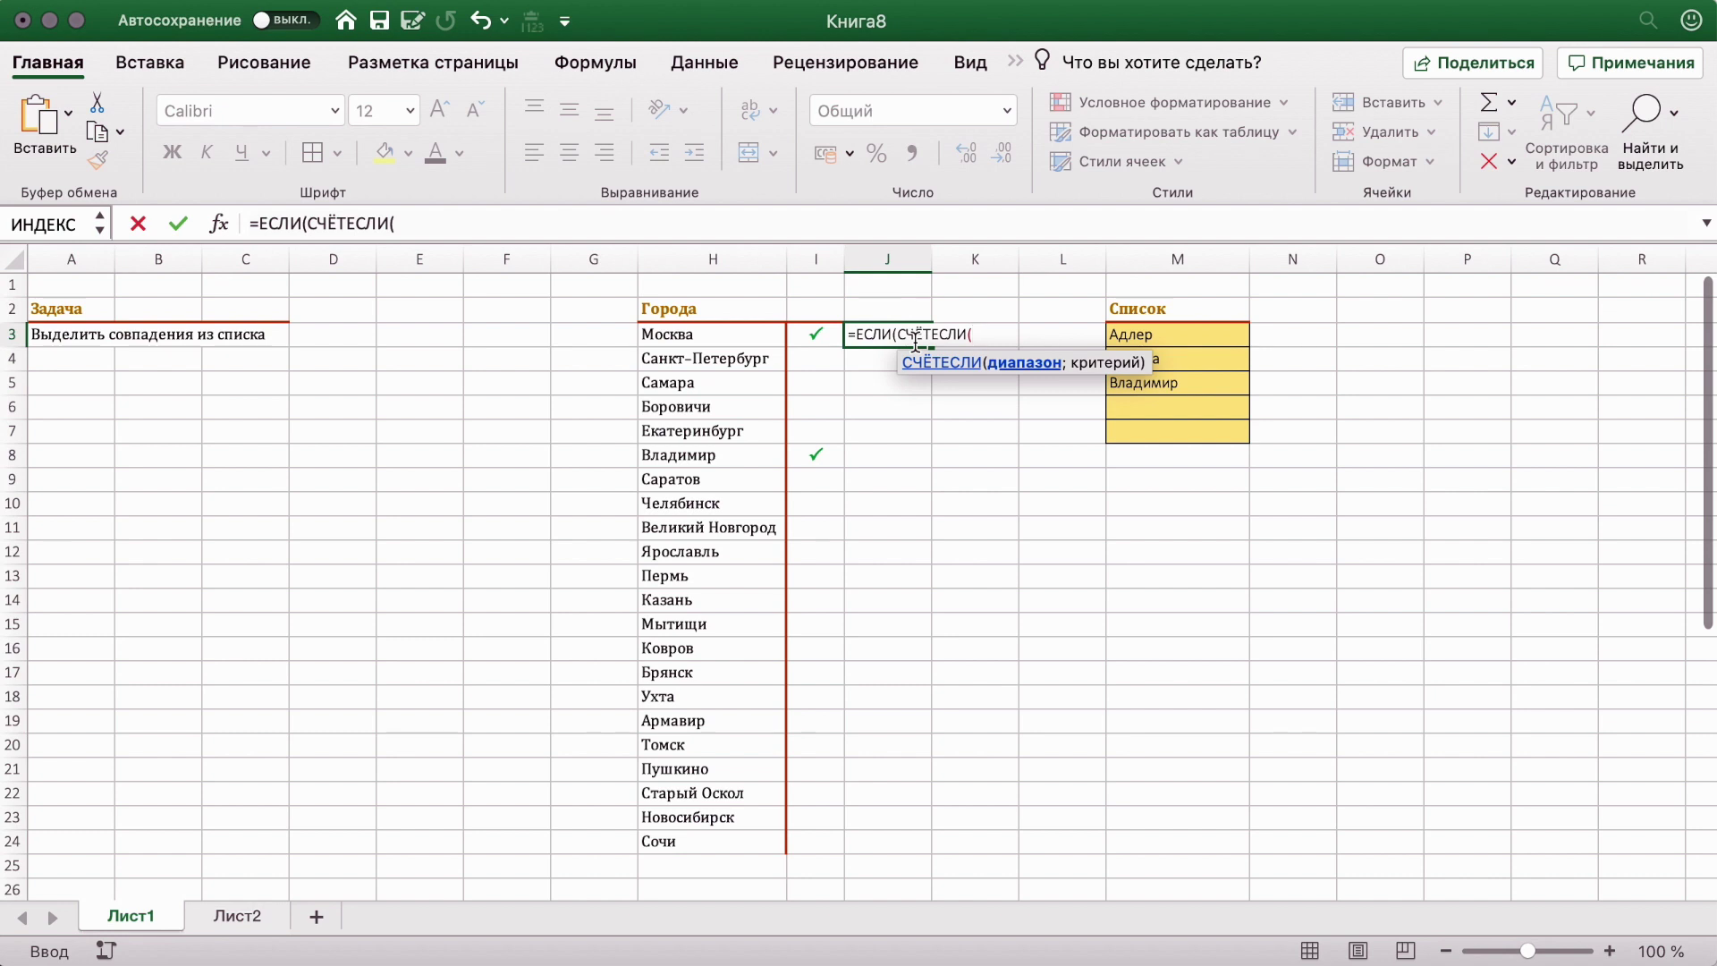
drag(1133, 341, 1158, 429)
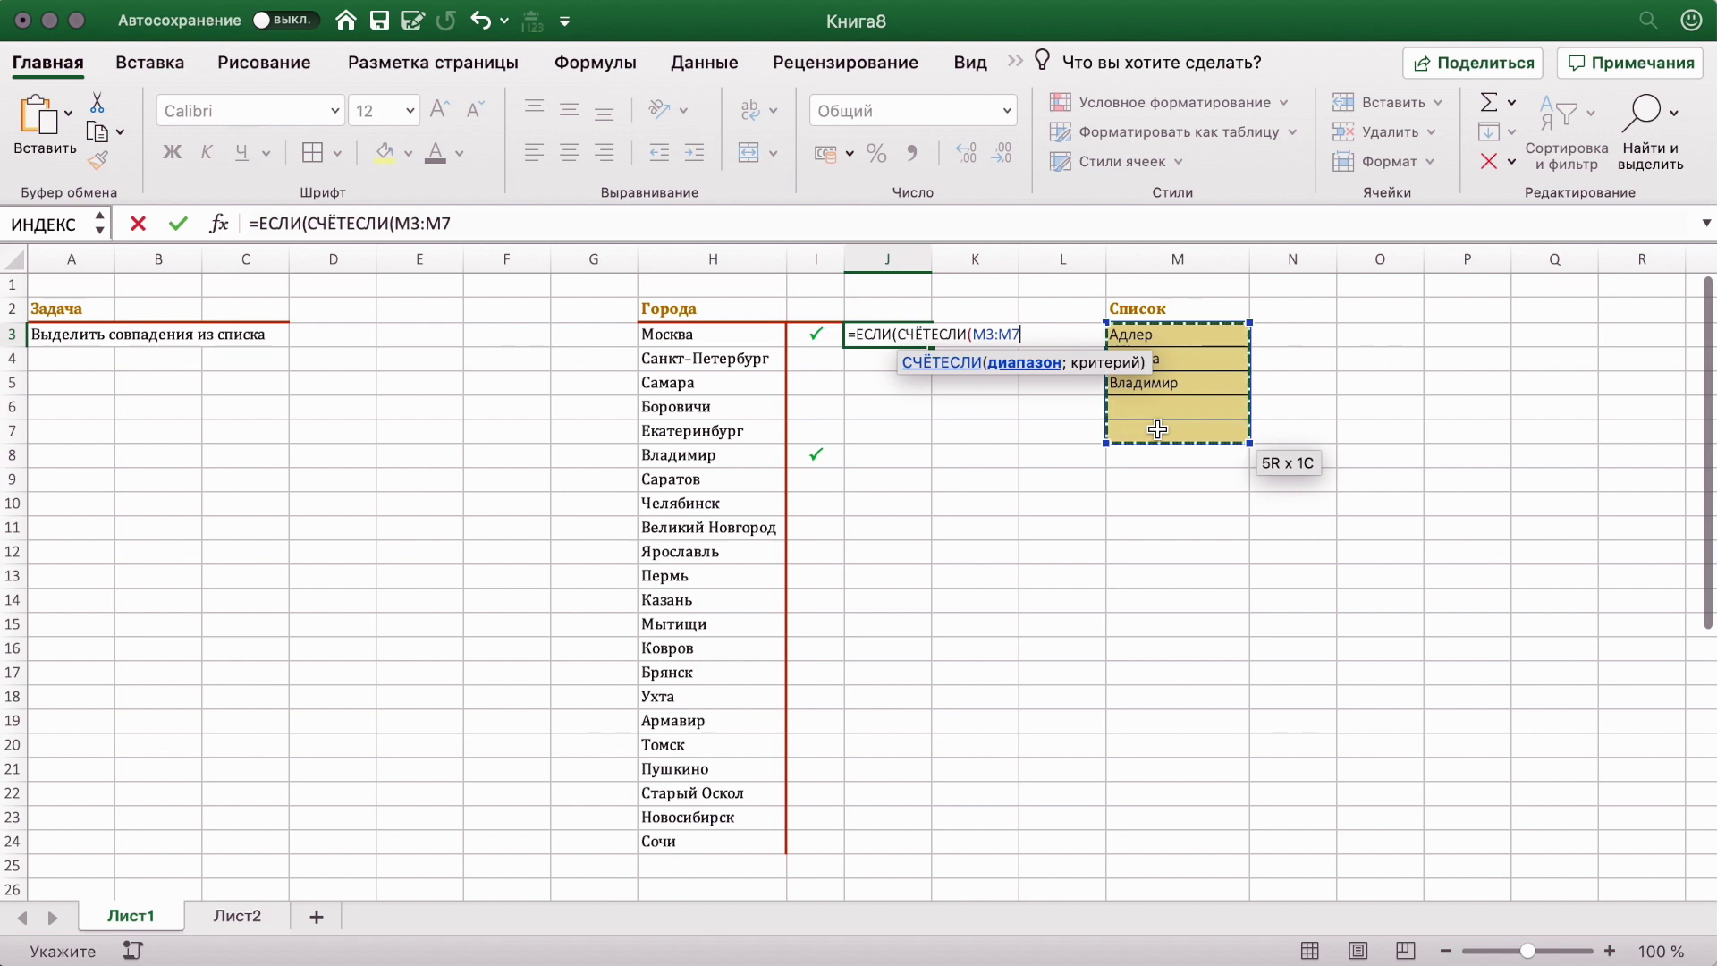
key(F4)
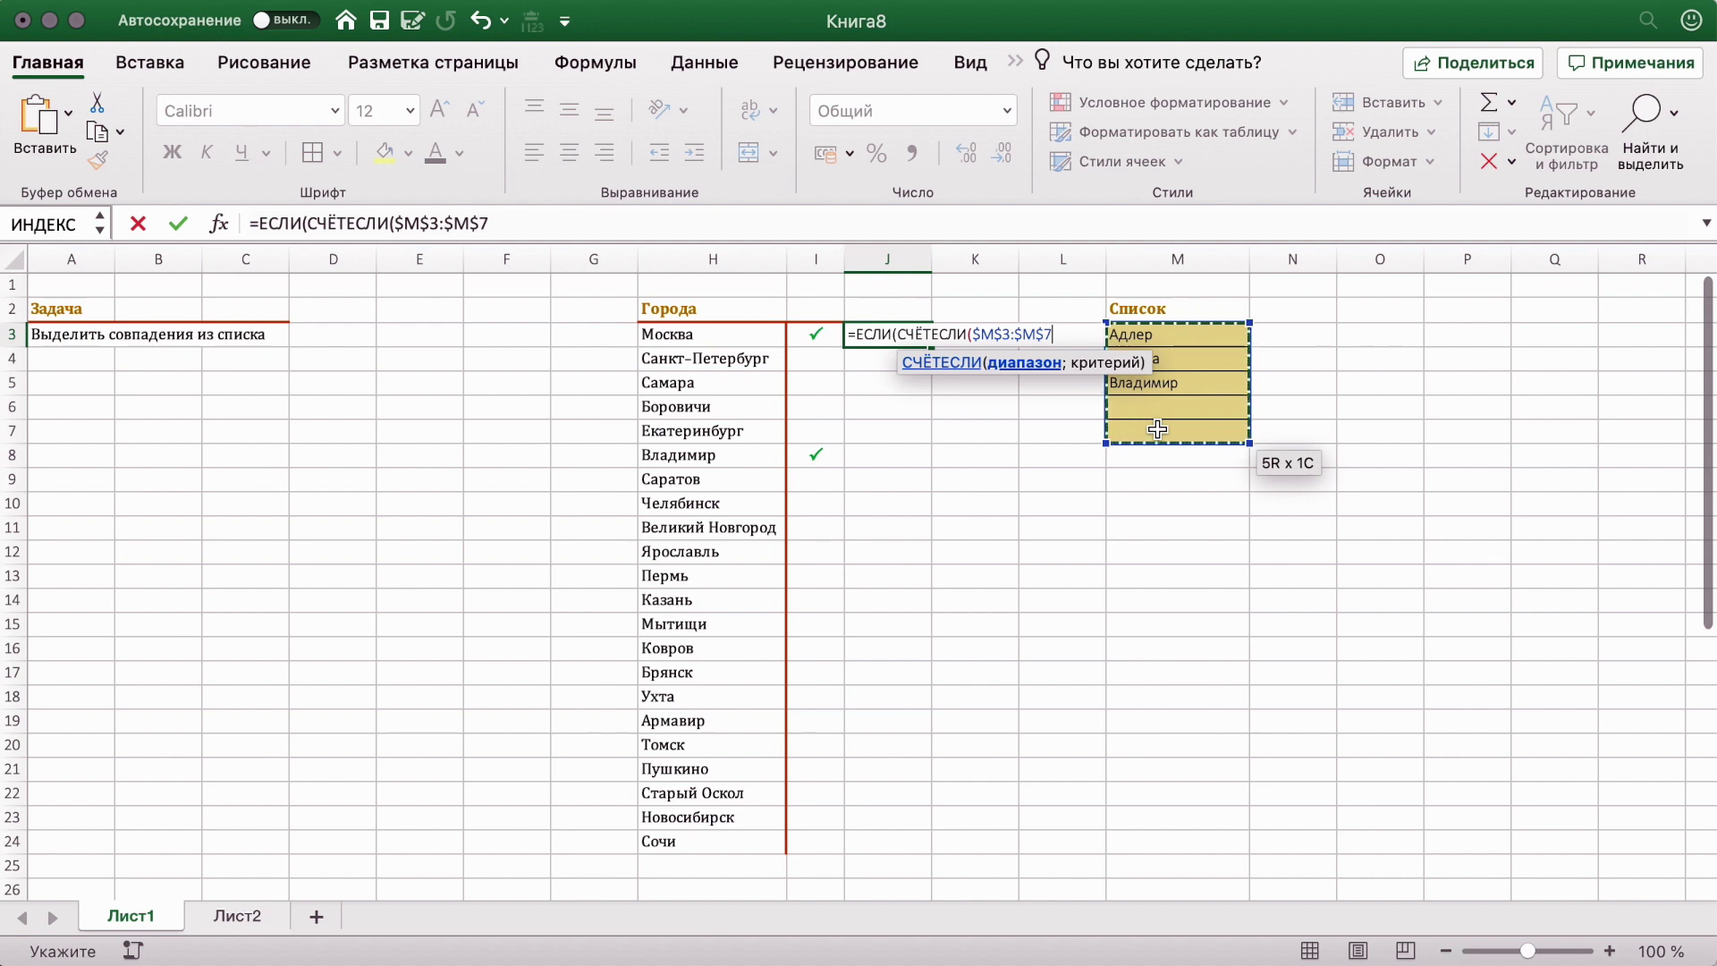
text(;)
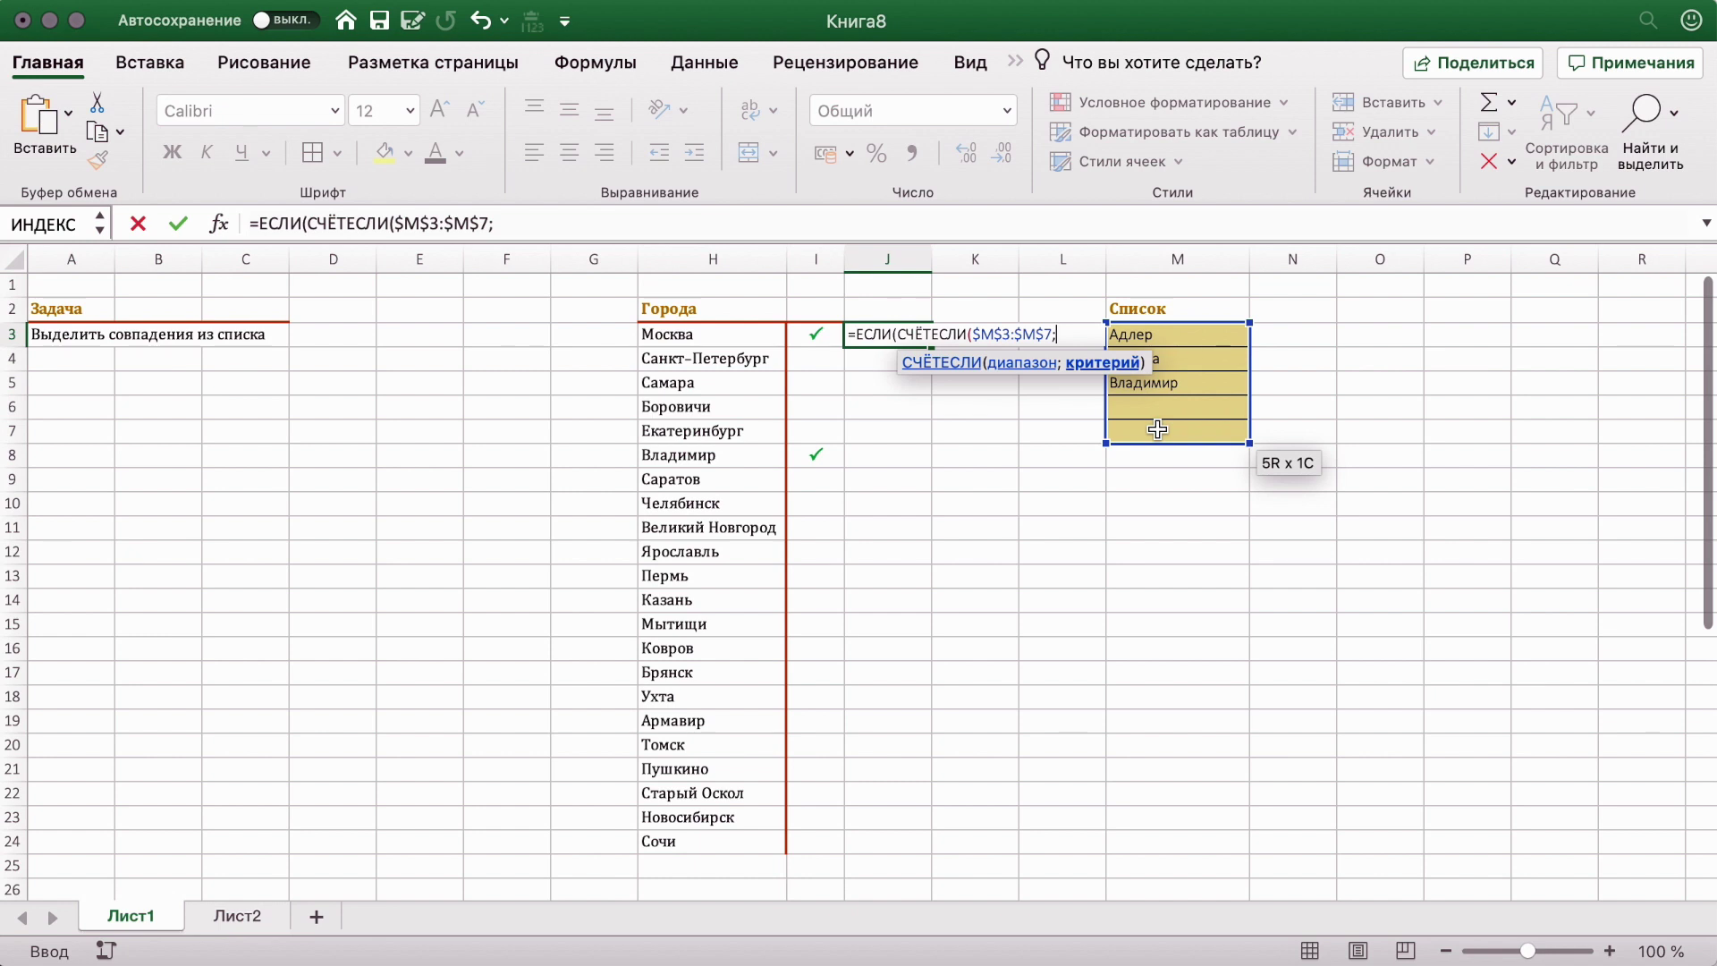
click(727, 339)
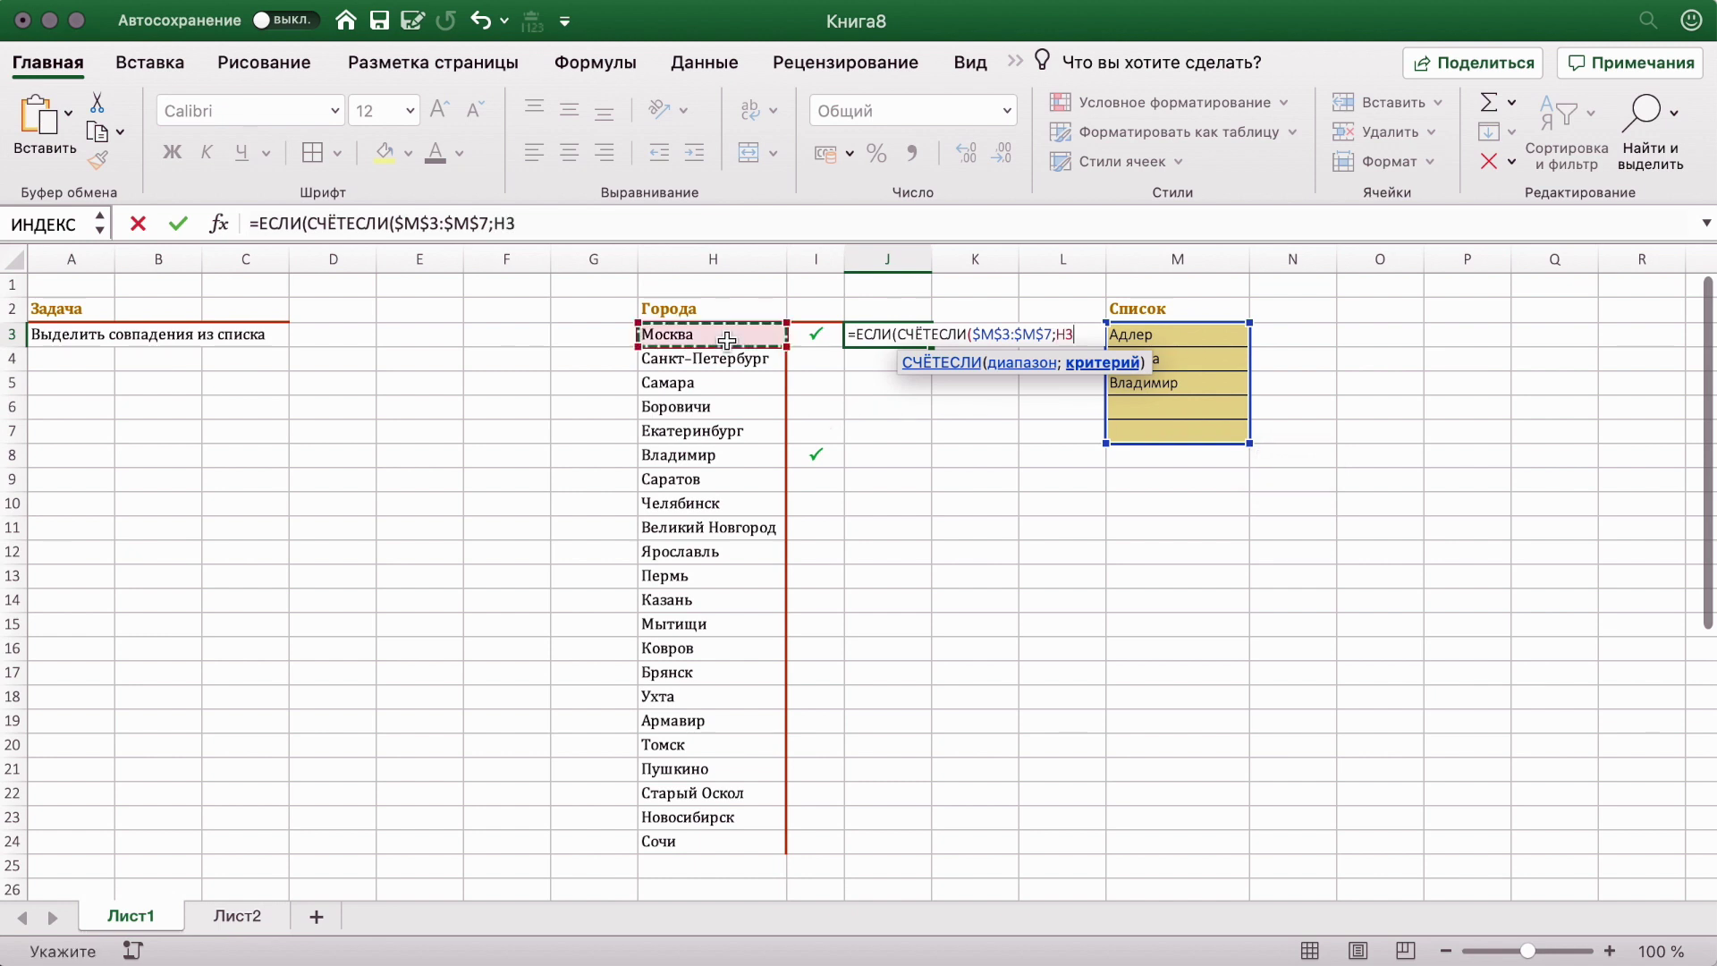
text())
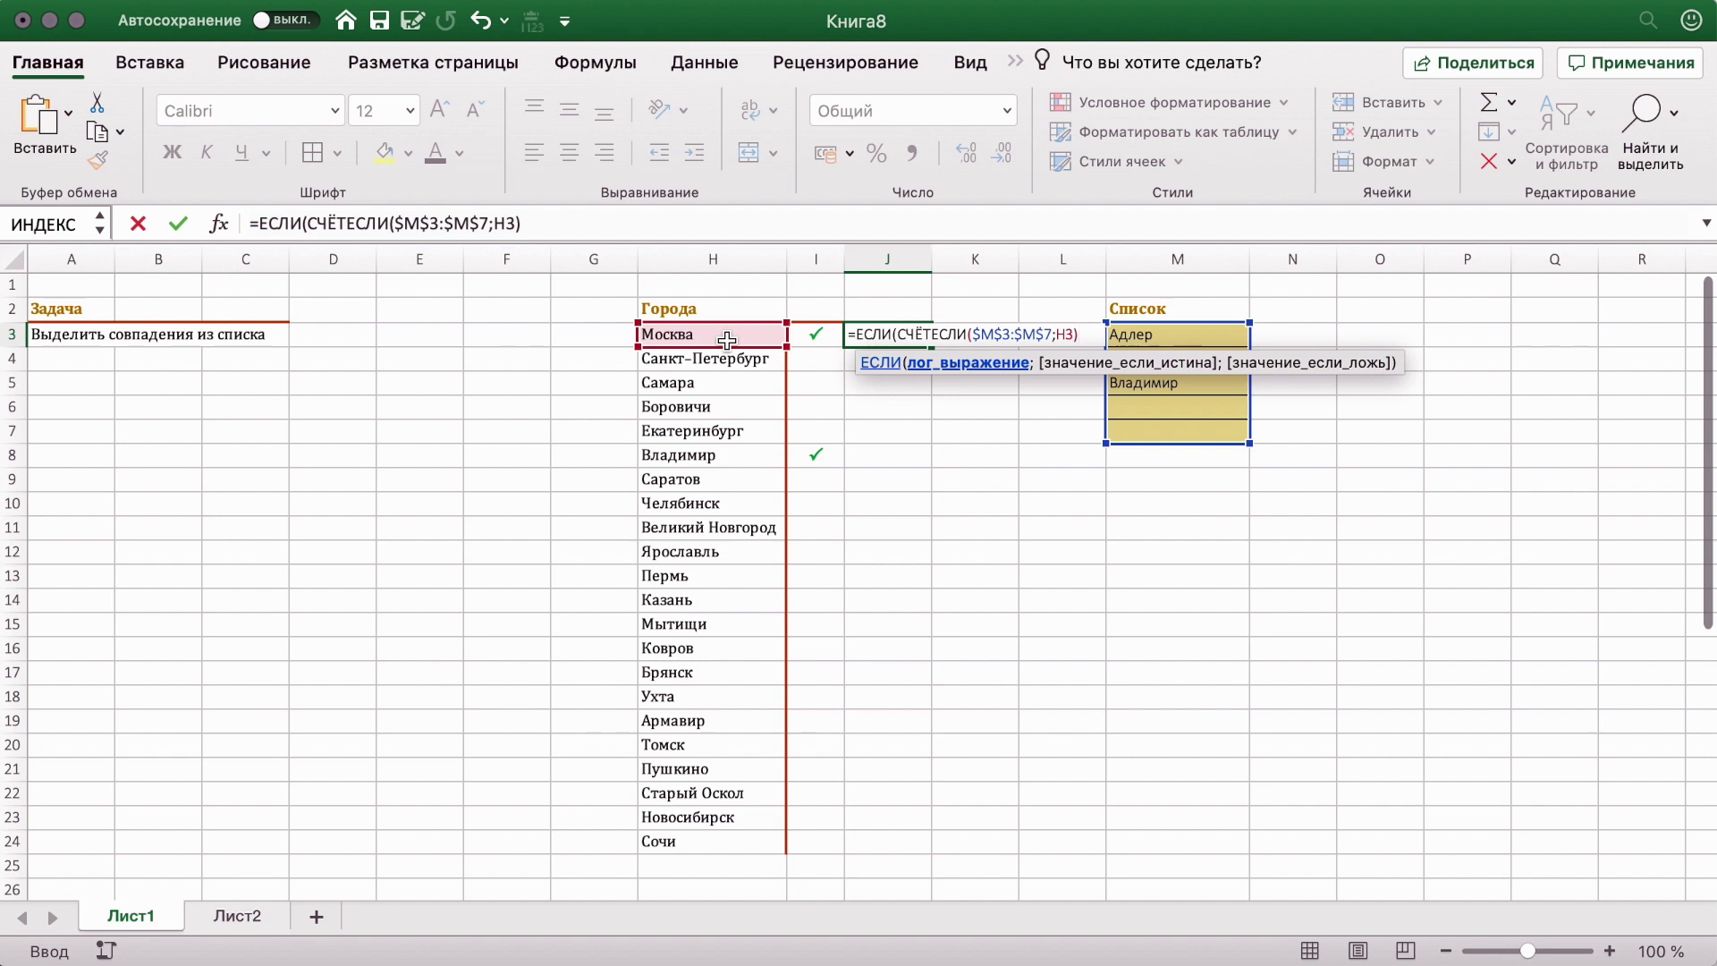
Step: Complete the J3 formula with СИМВОЛ(80) as the value if true and an empty string "" as the value if false
text(;)
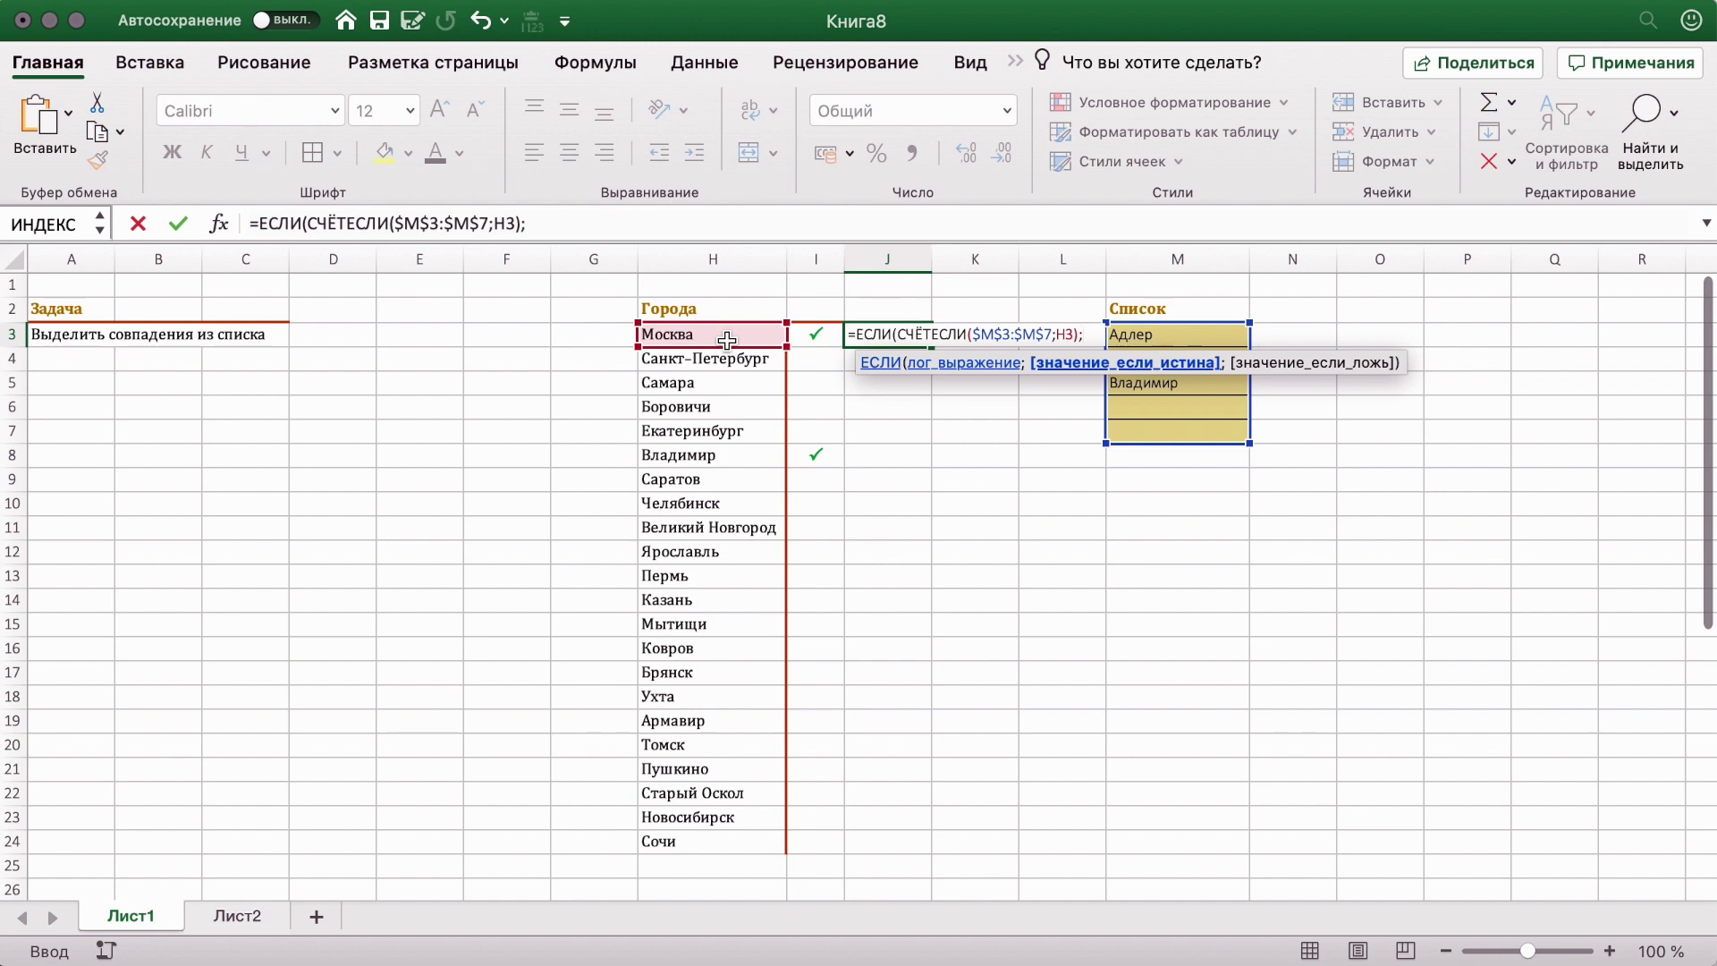
text(символ)
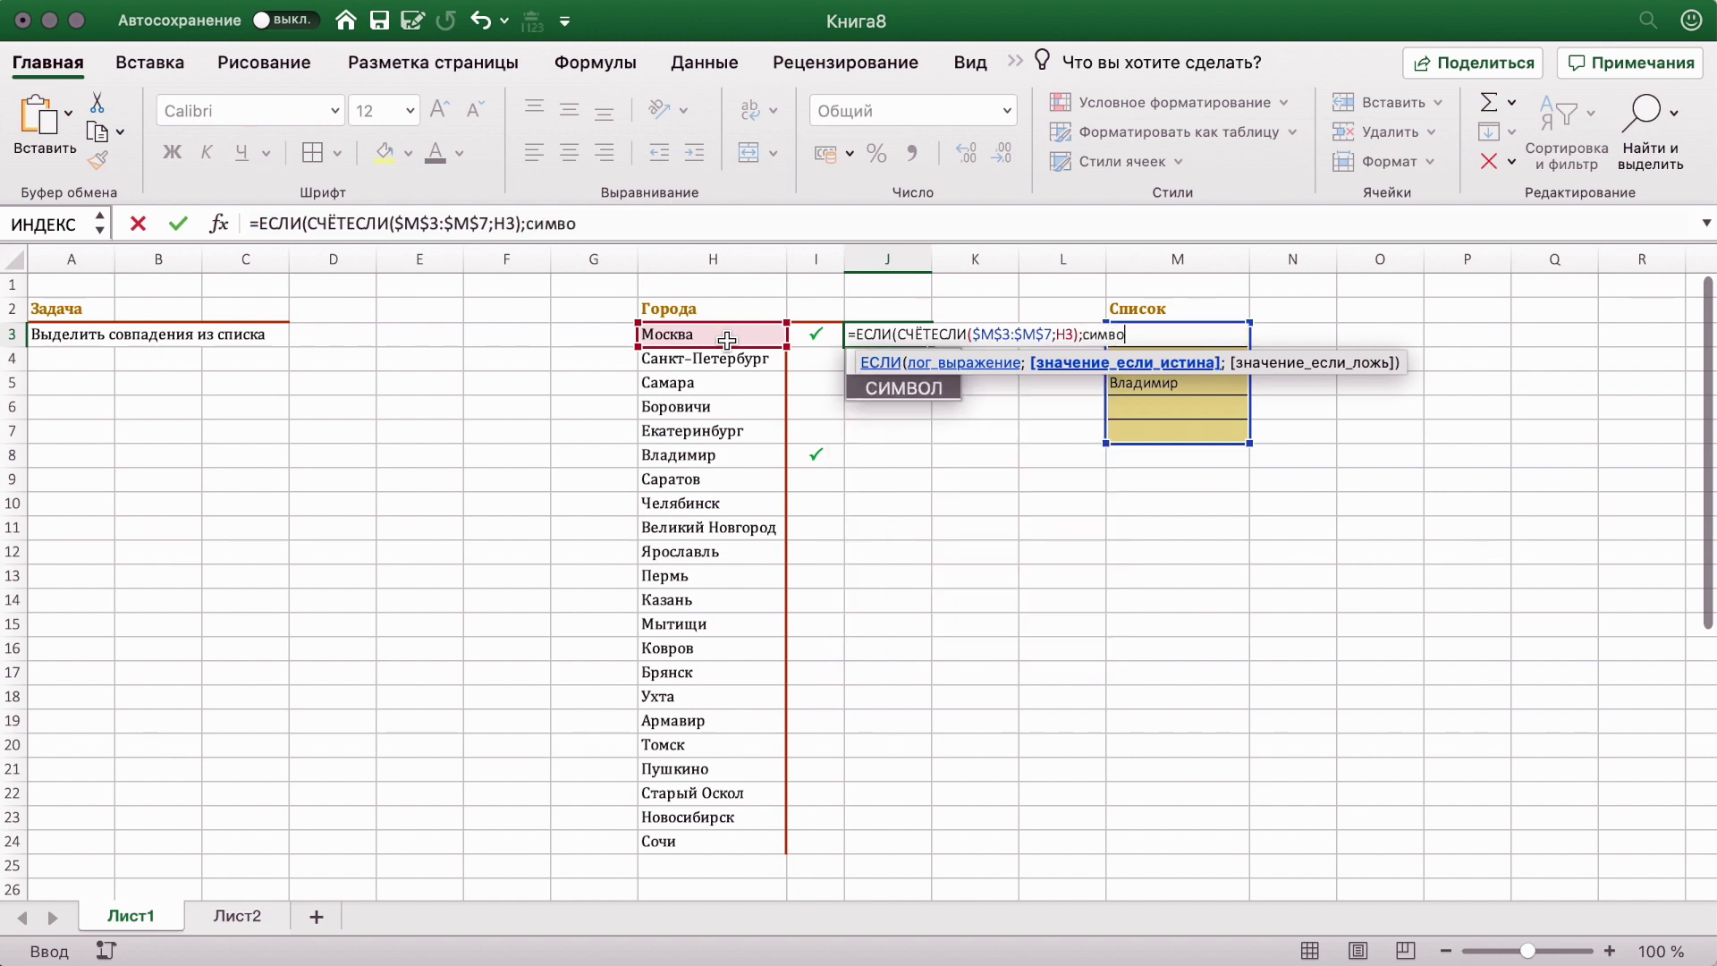
key(Tab)
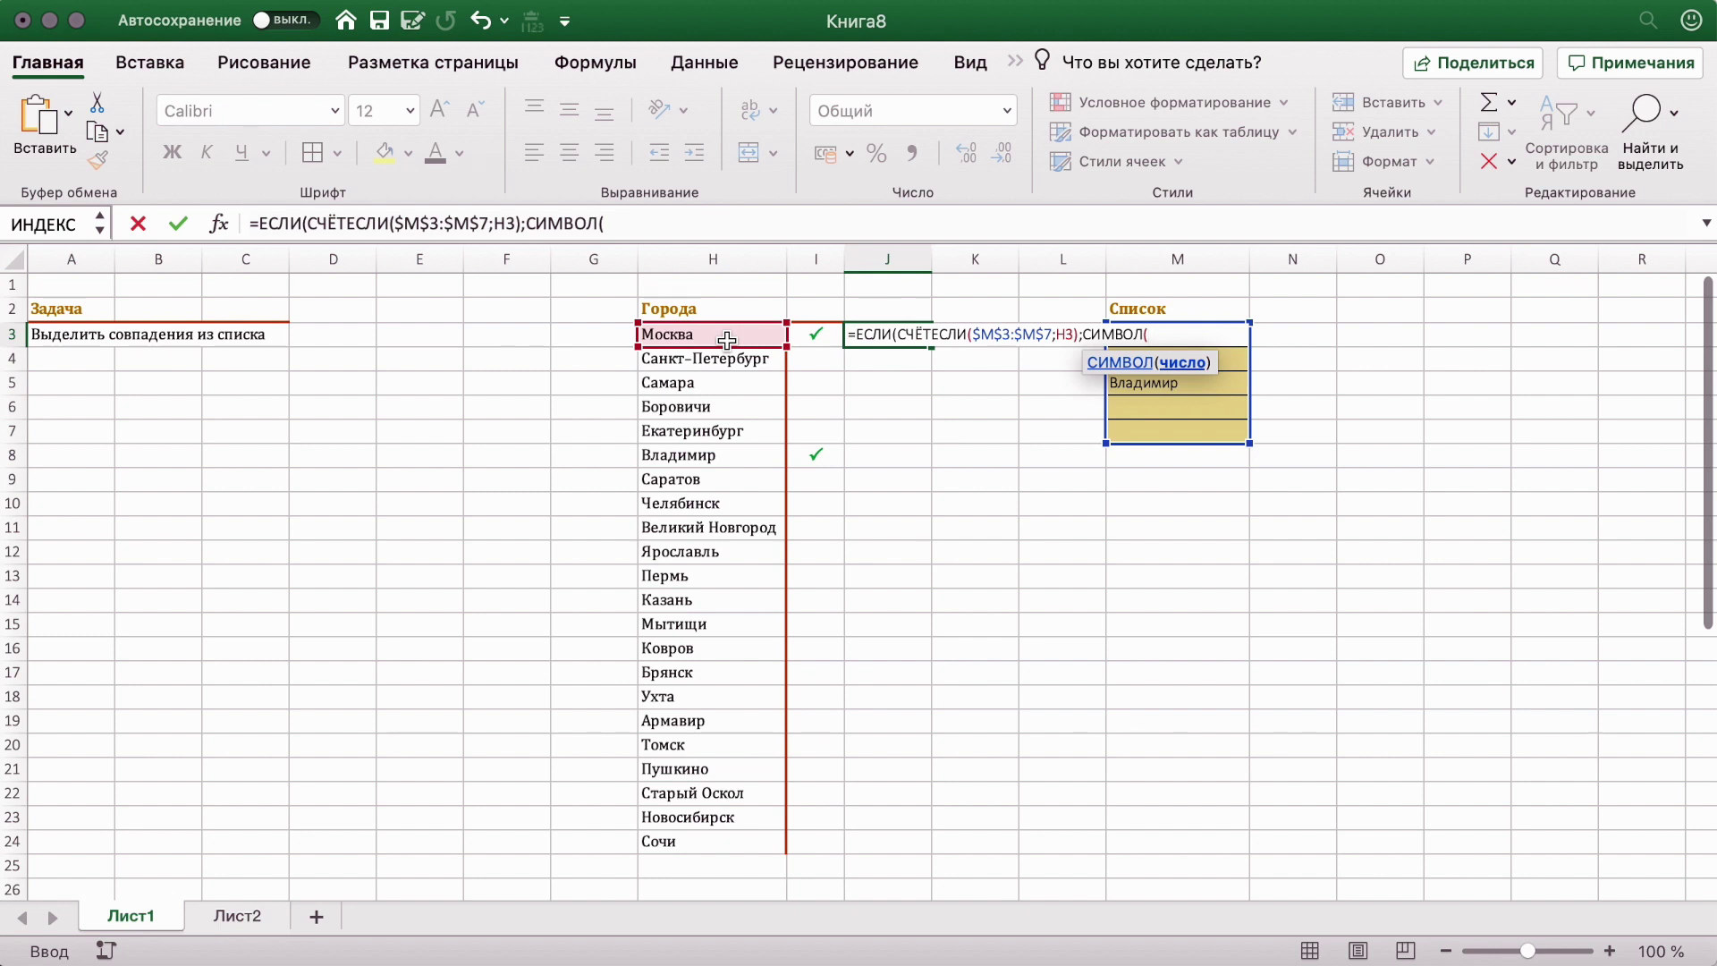
text(80)))
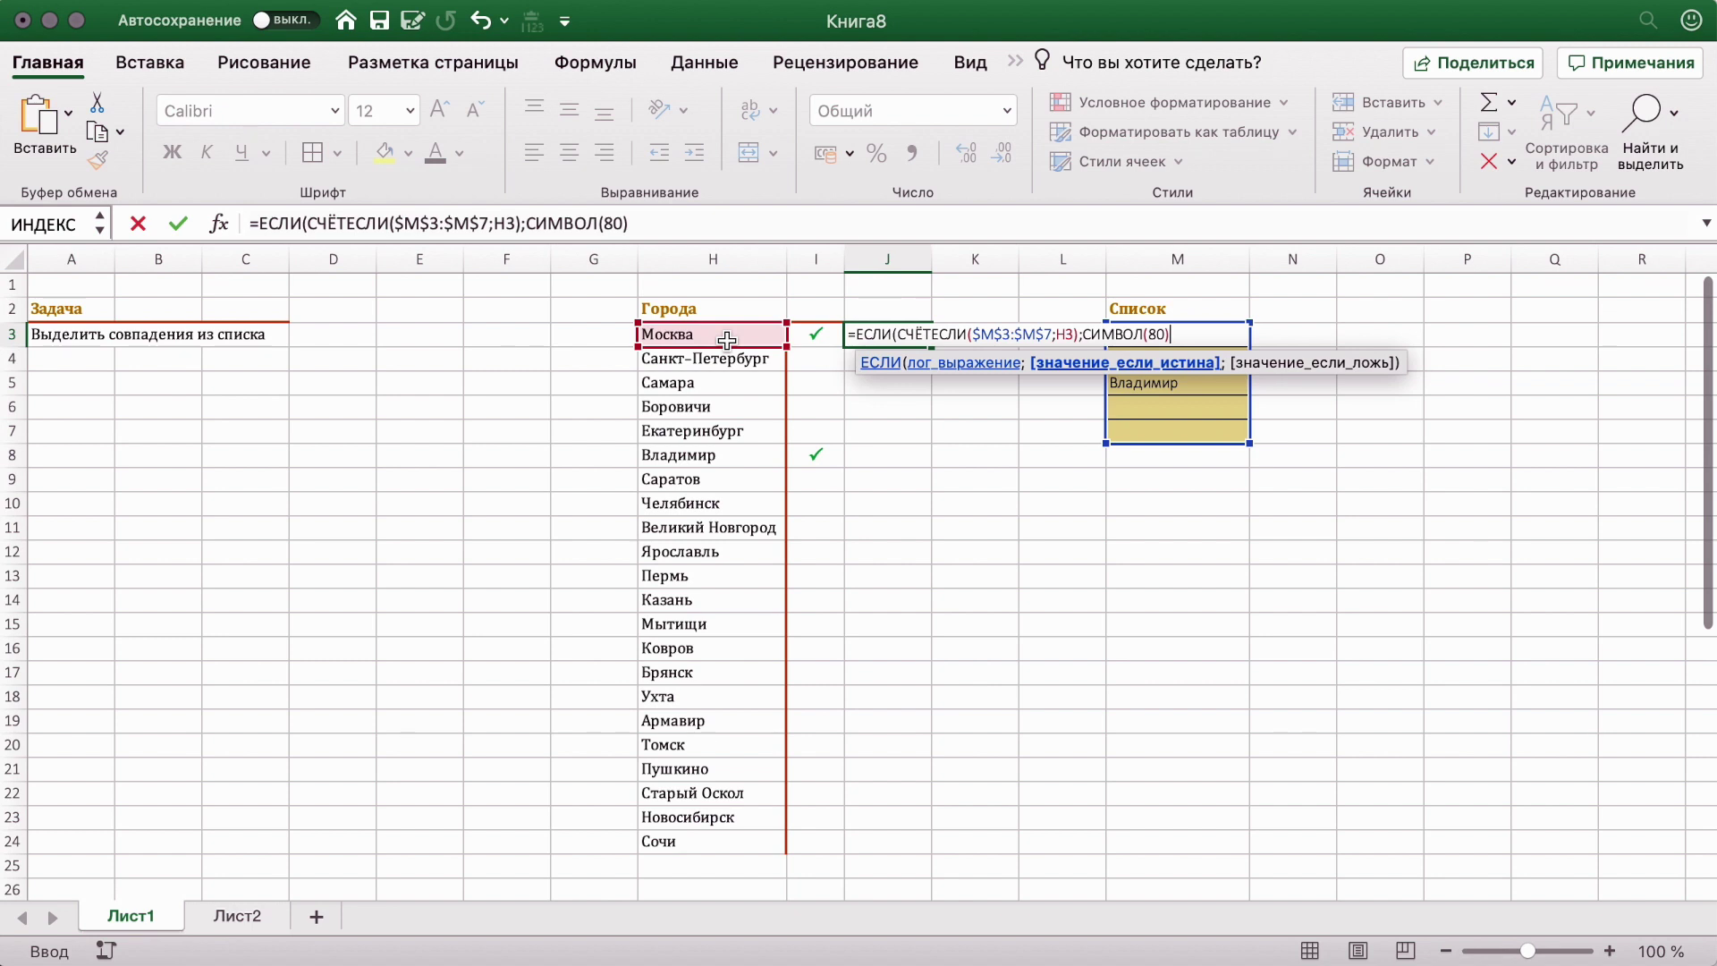
text(;)
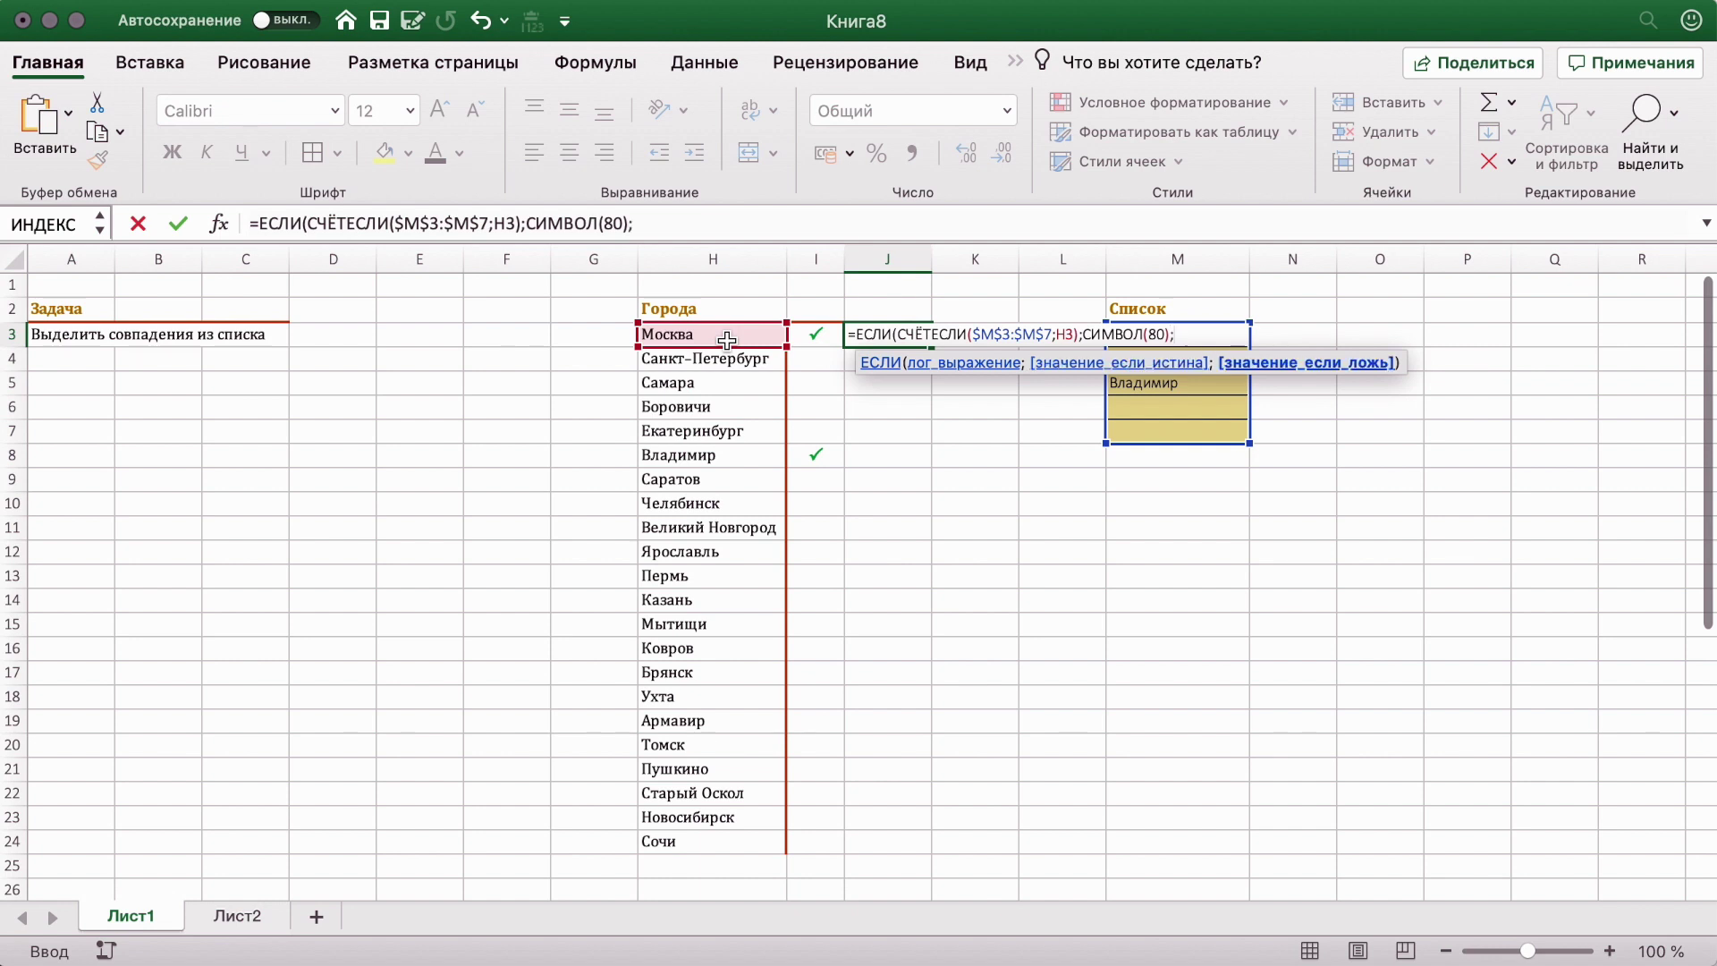
text(""))
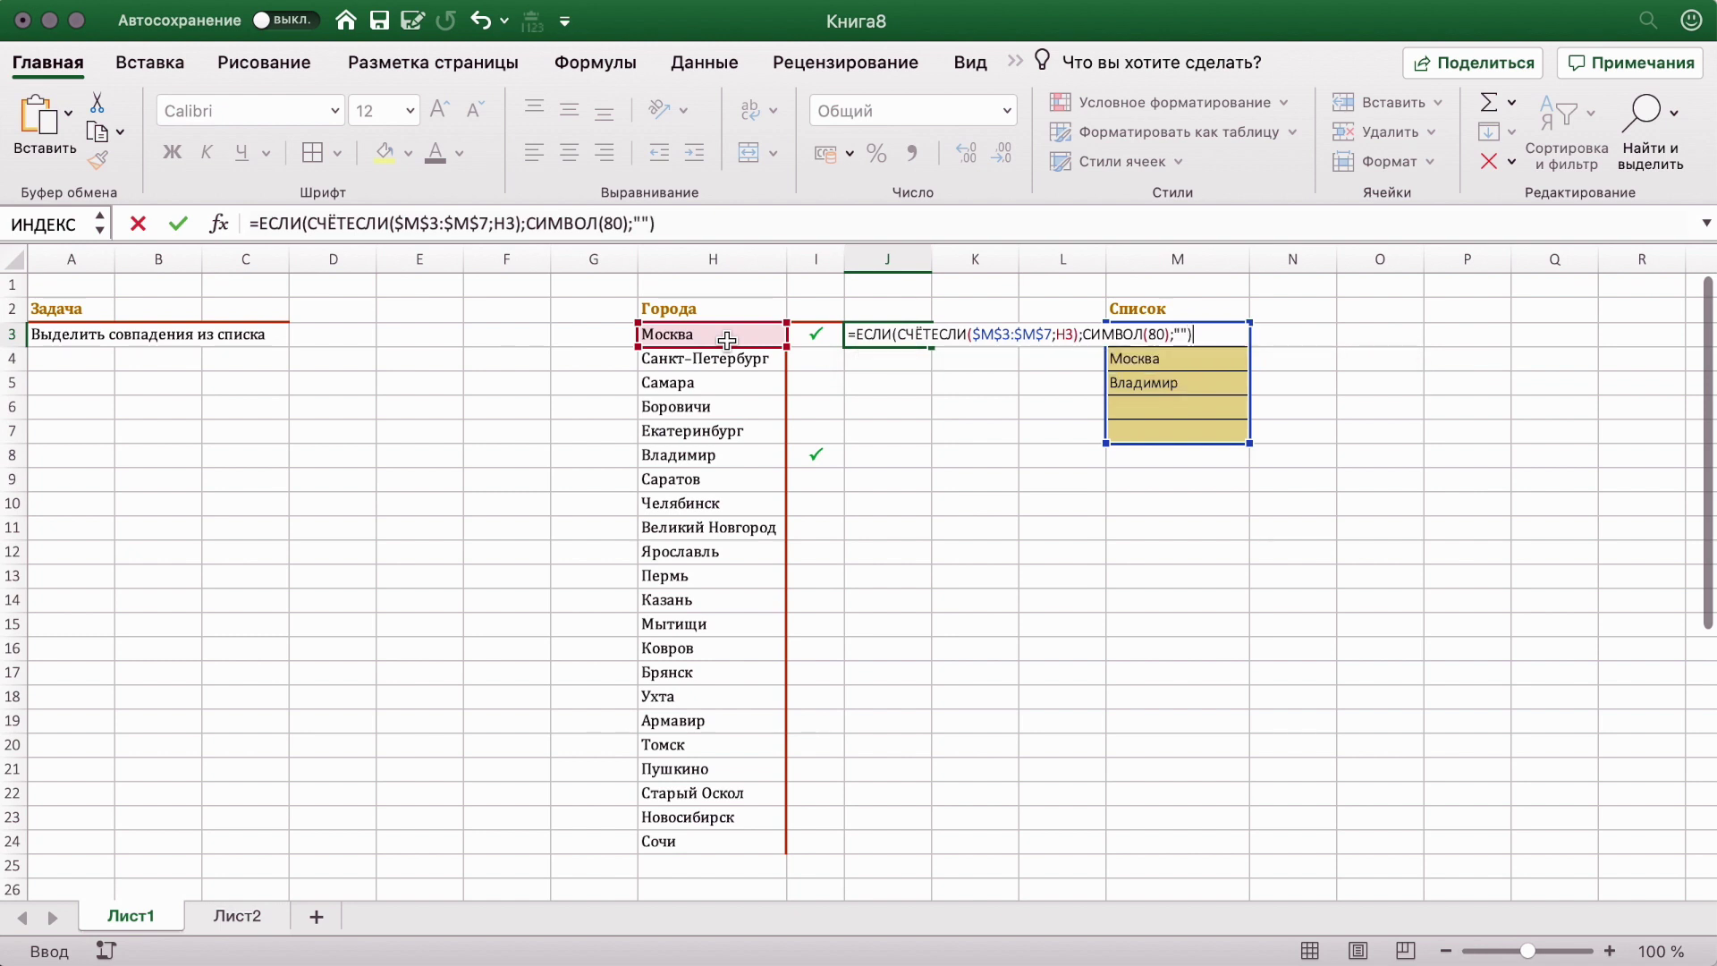
click(784, 230)
key(Return)
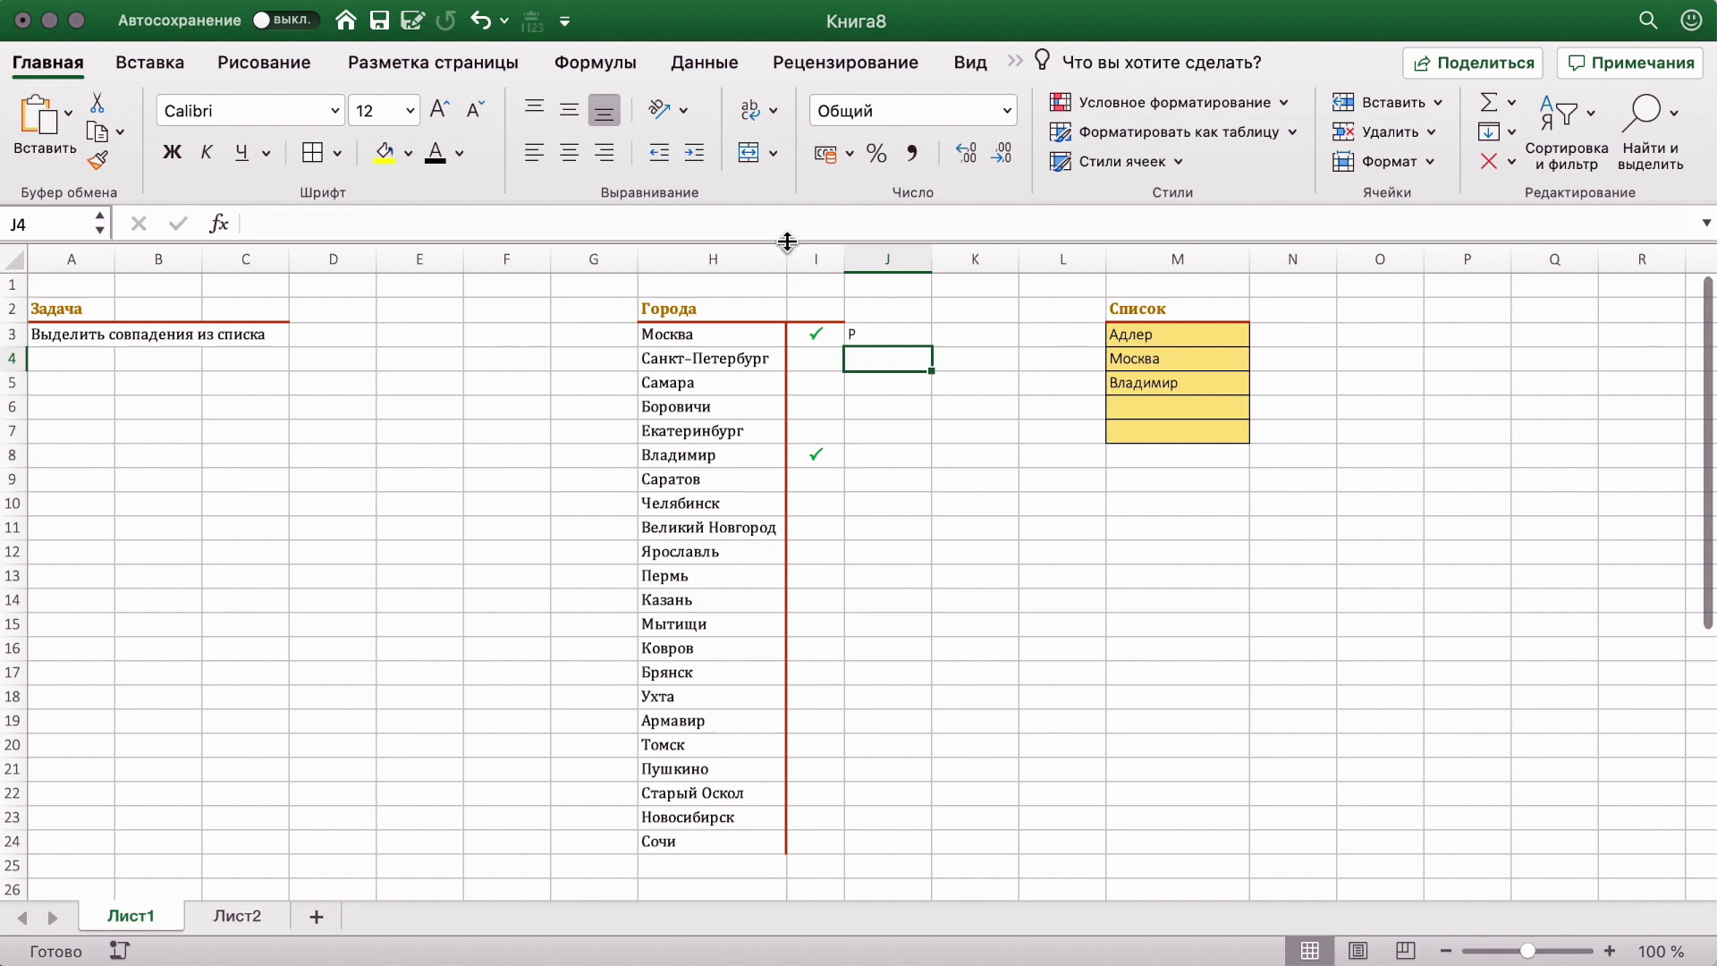
Step: Format cell J3 with the Wingdings 2 font, horizontal centring, the standard light green font colour and bold
click(859, 337)
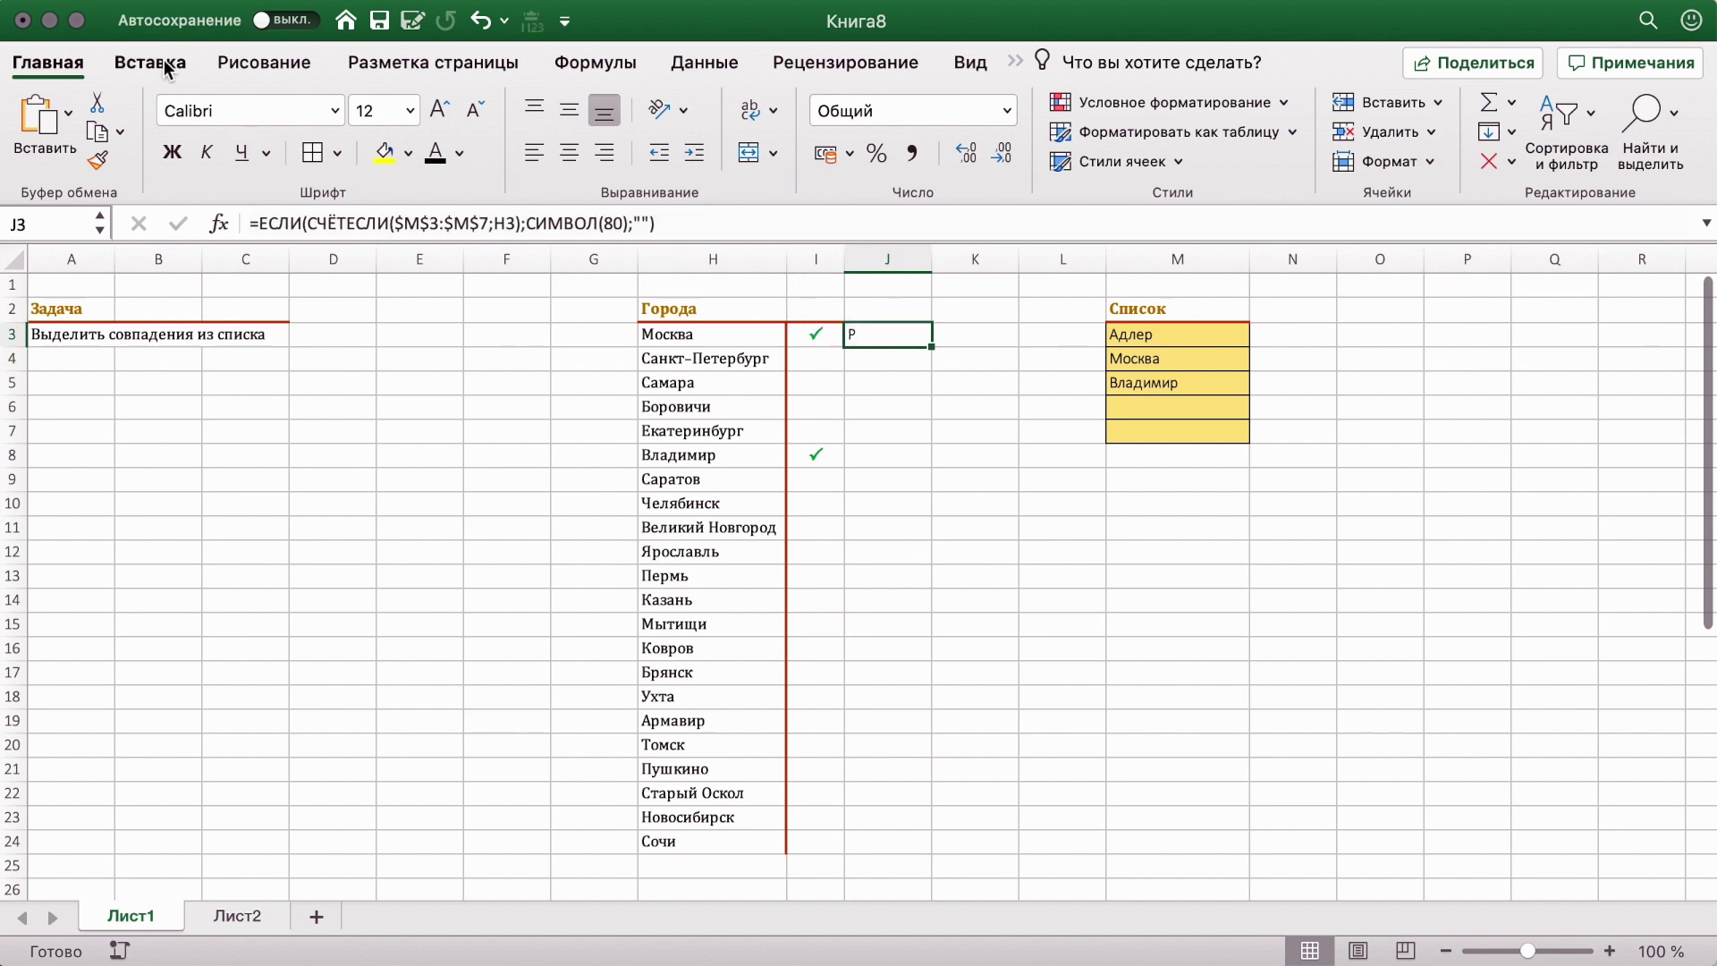
click(334, 110)
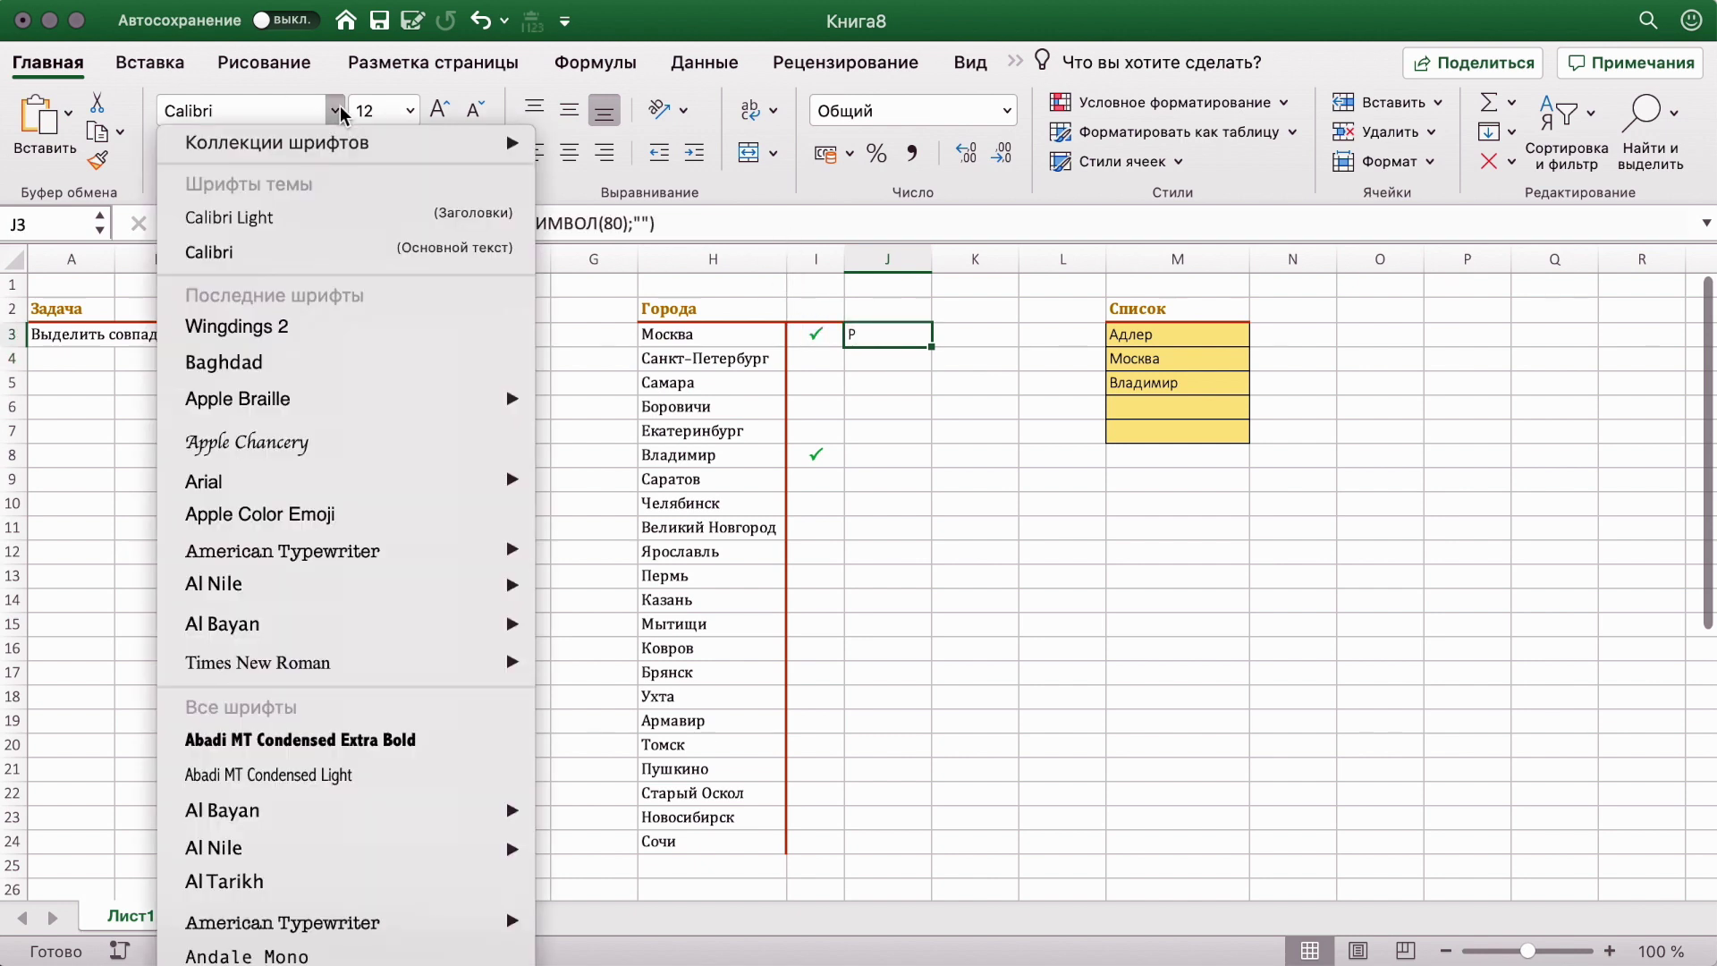
click(331, 327)
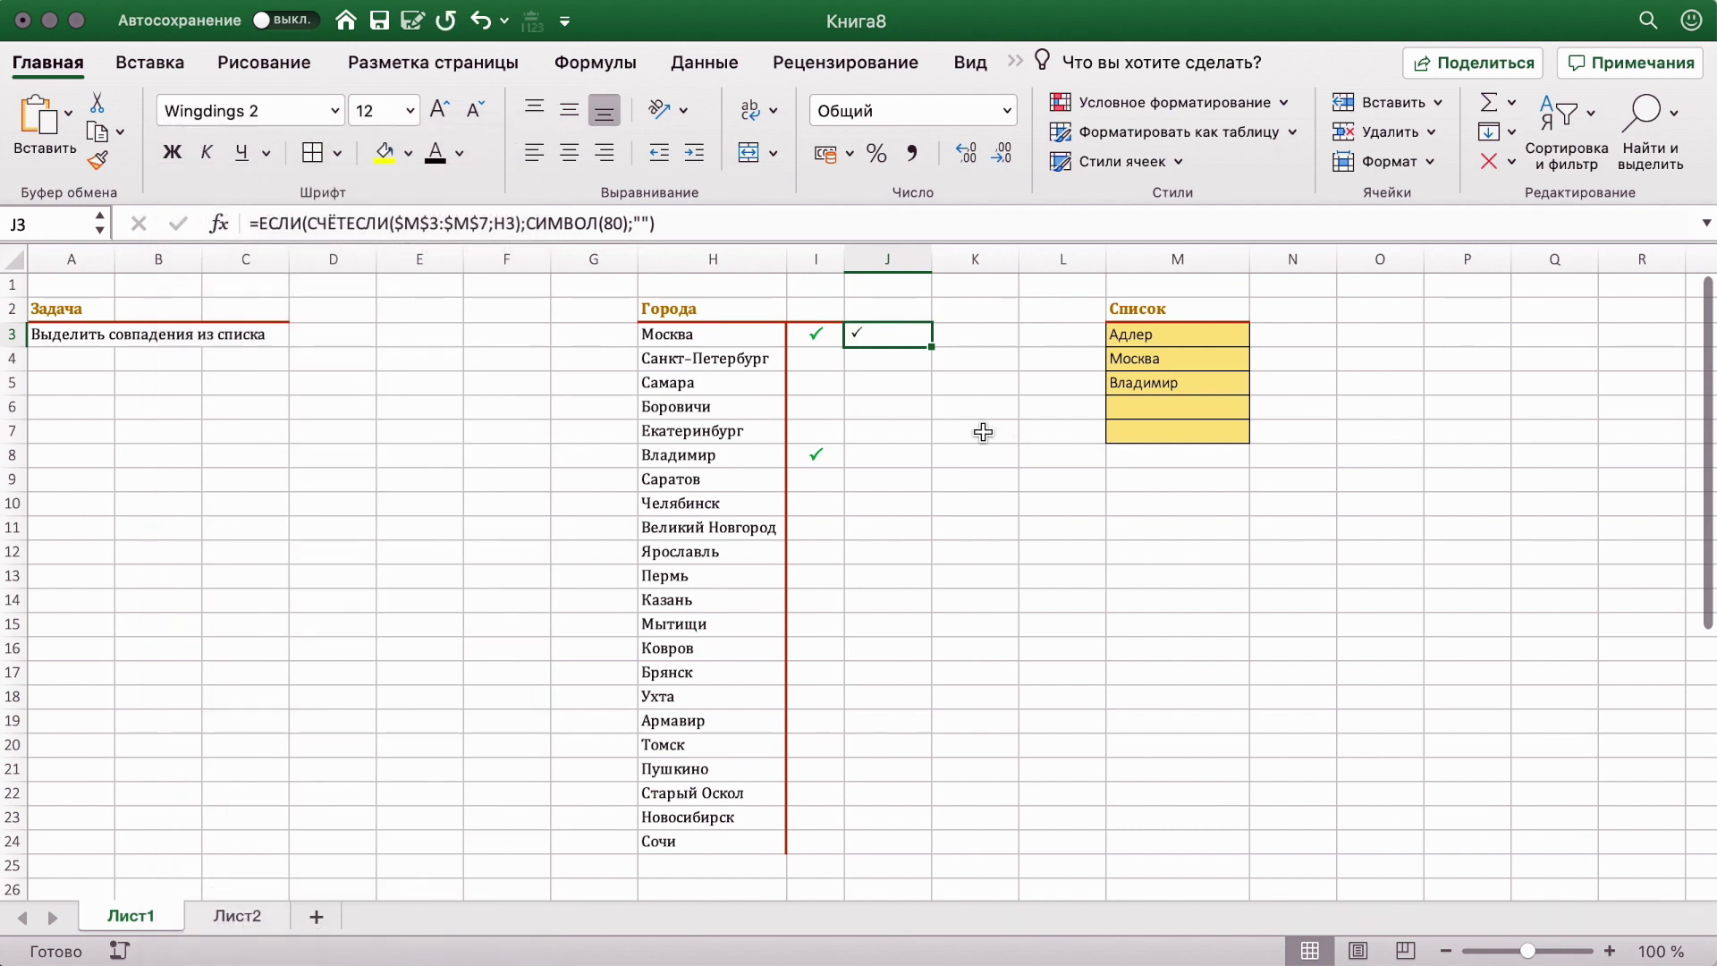
click(571, 163)
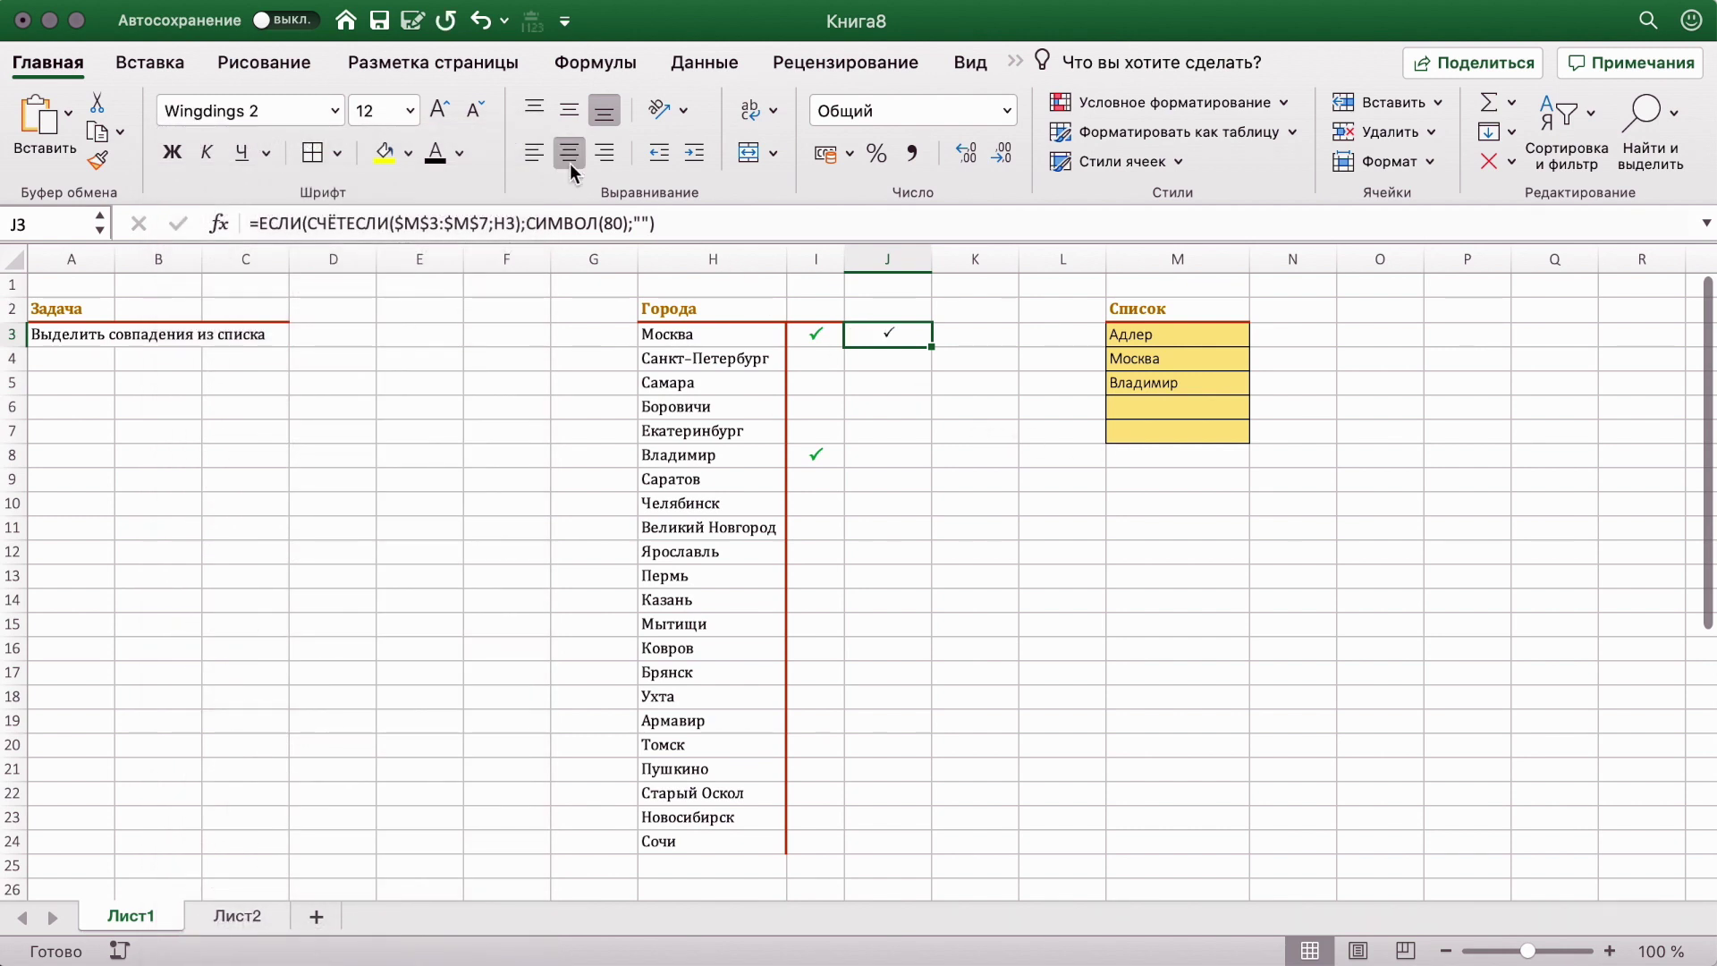
click(460, 153)
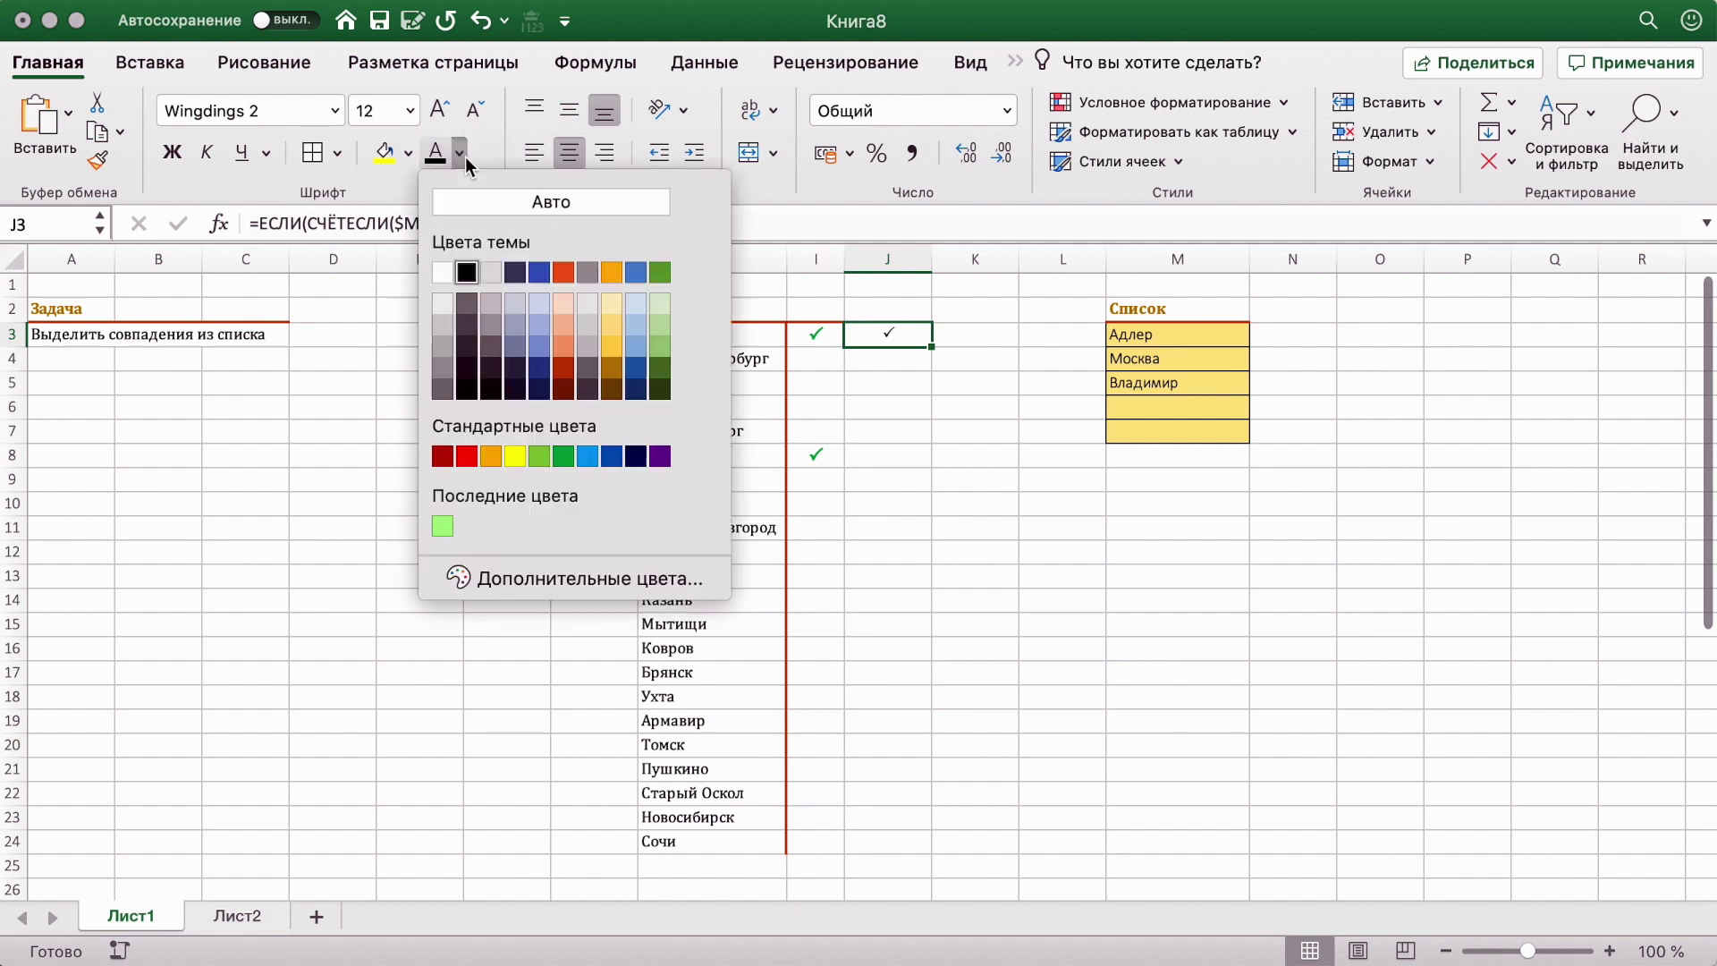
click(539, 457)
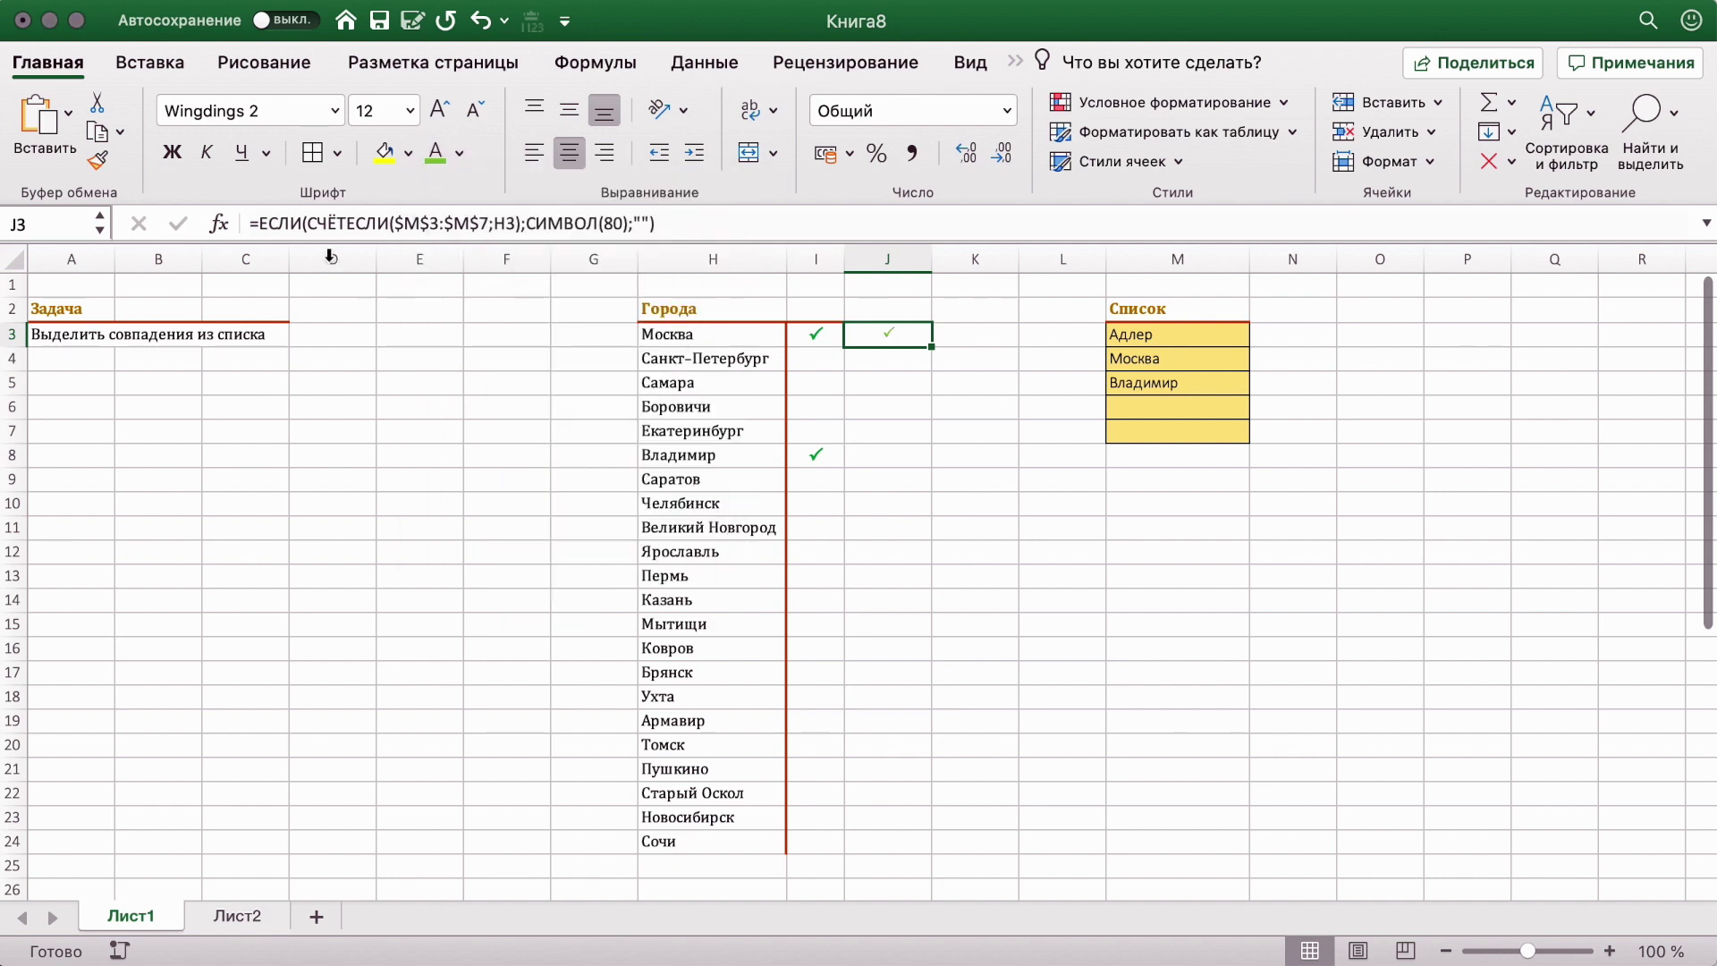
click(185, 163)
Step: Fill the J3 formula down to J24 alongside the whole Города list
drag(931, 350, 950, 845)
click(1151, 791)
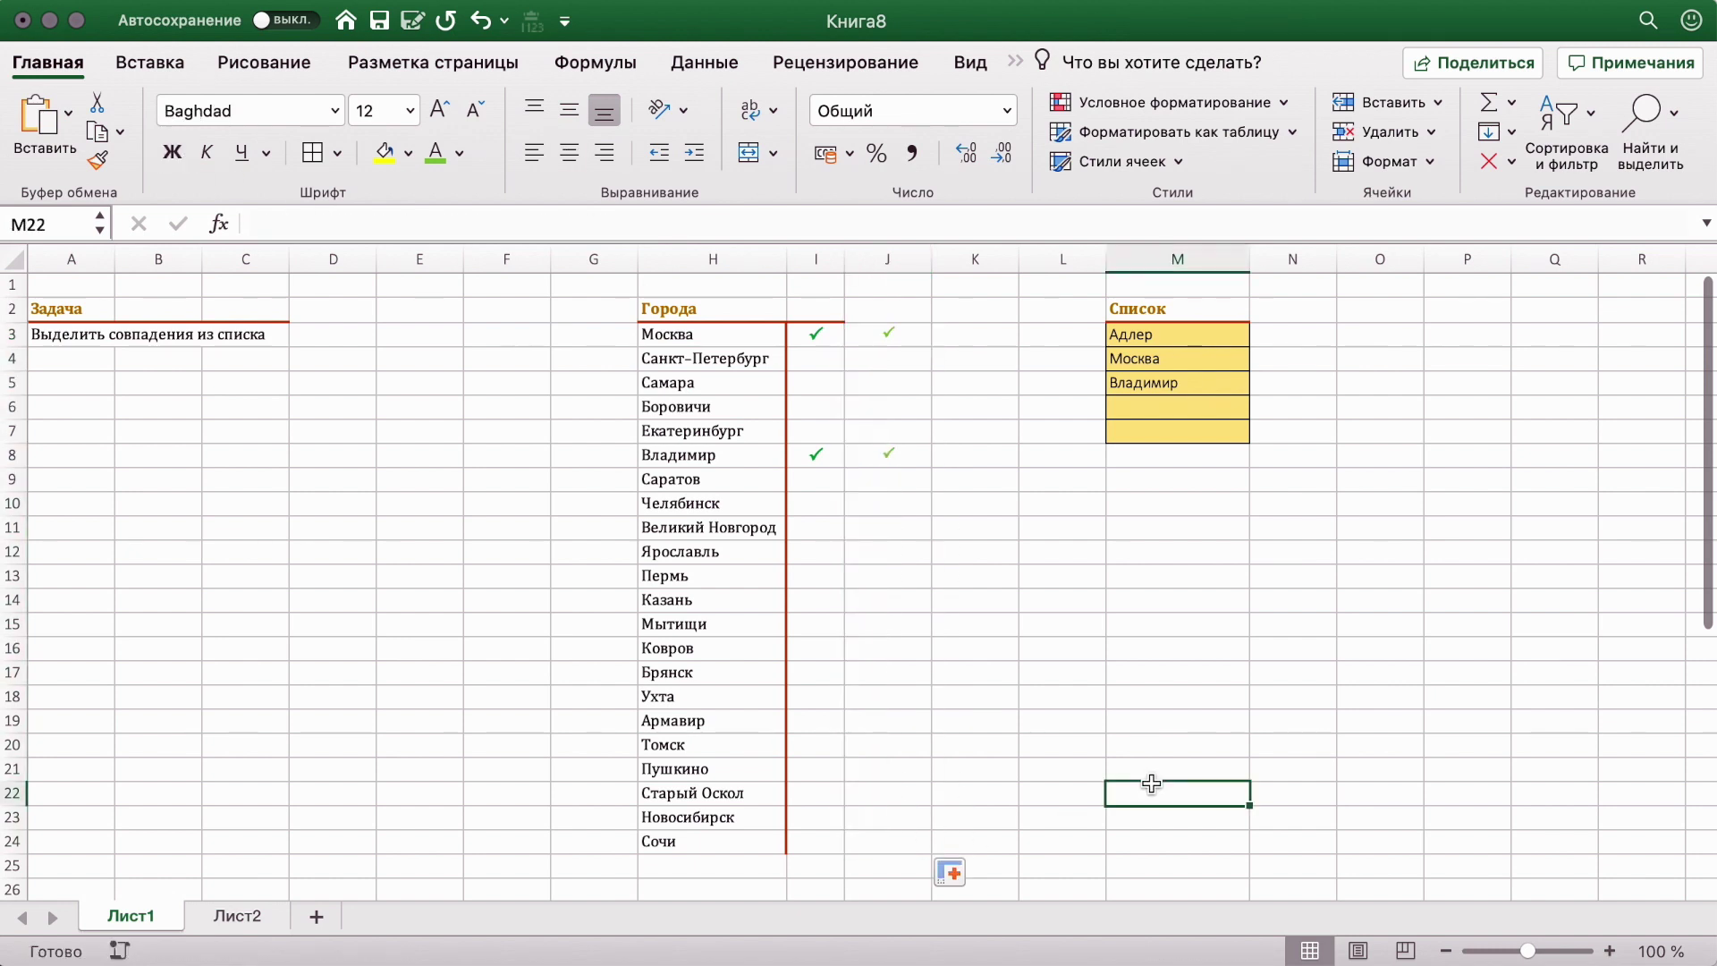